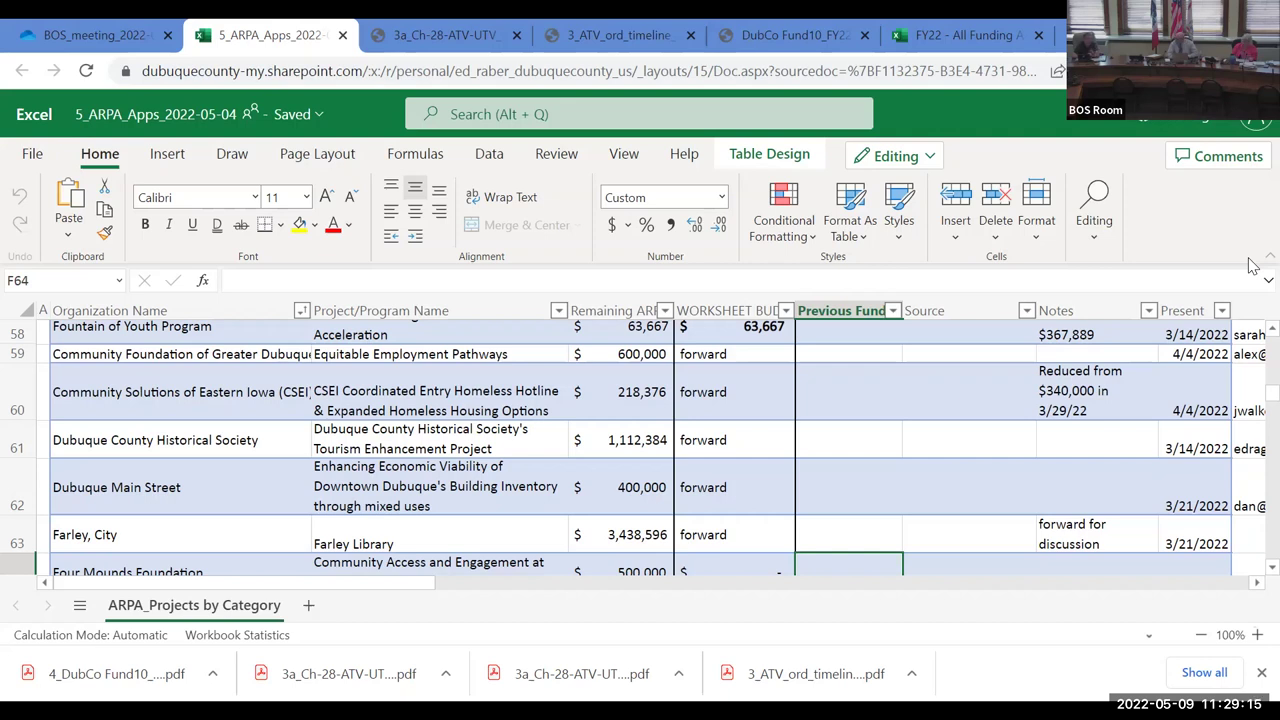
Step: Free up worksheet space by closing the browser's downloads bar and collapsing the ribbon to its single-line layout
left_click(1253, 288)
left_click(1253, 288)
scroll(778, 374, "up", 3)
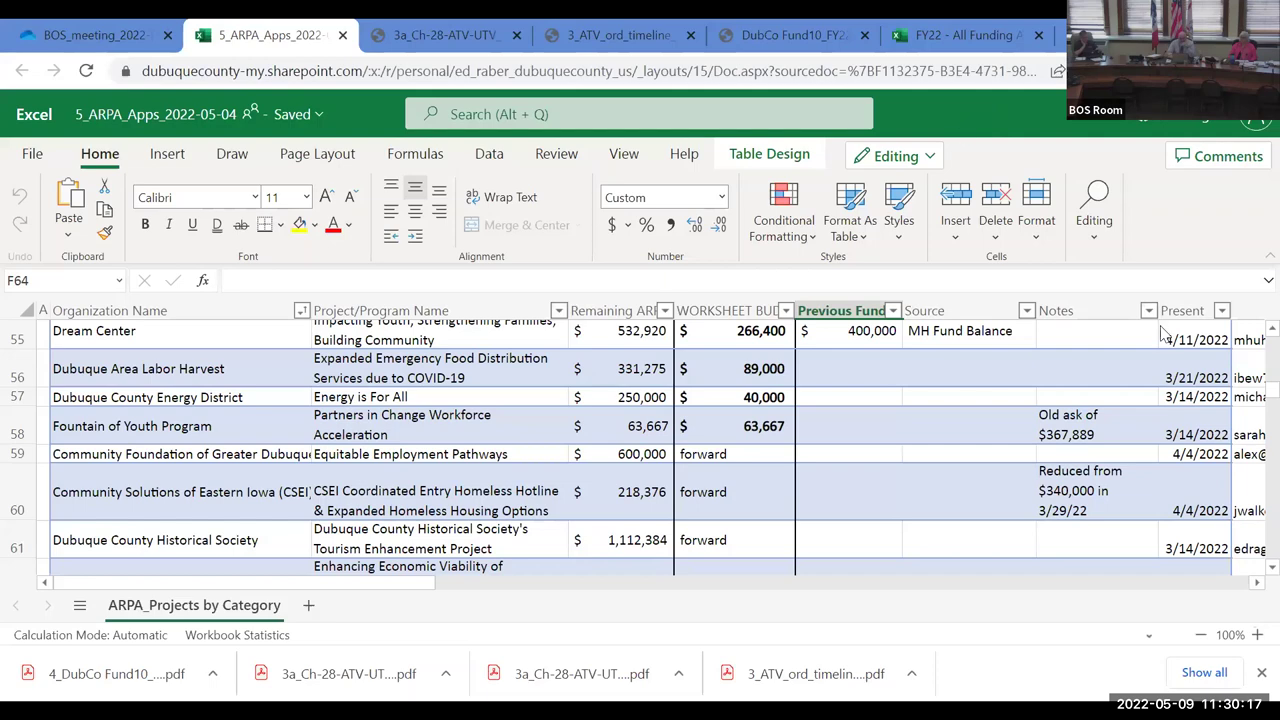
left_click(1261, 672)
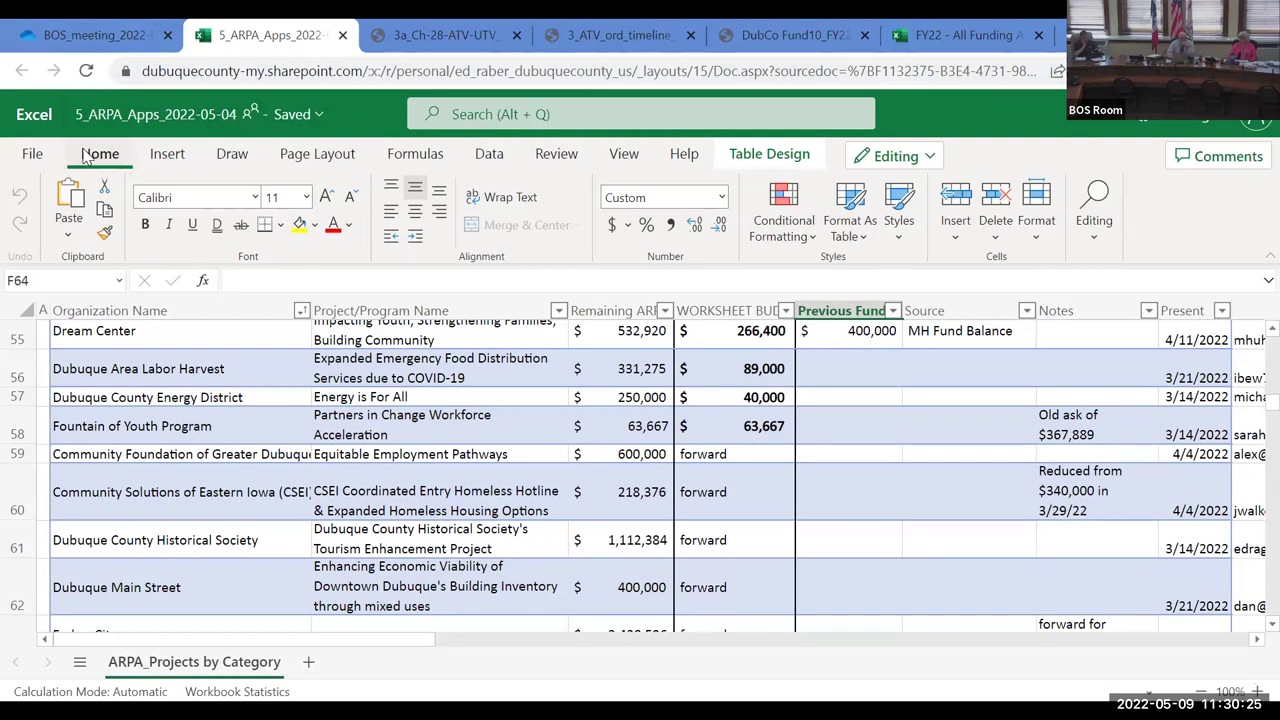
left_click(167, 154)
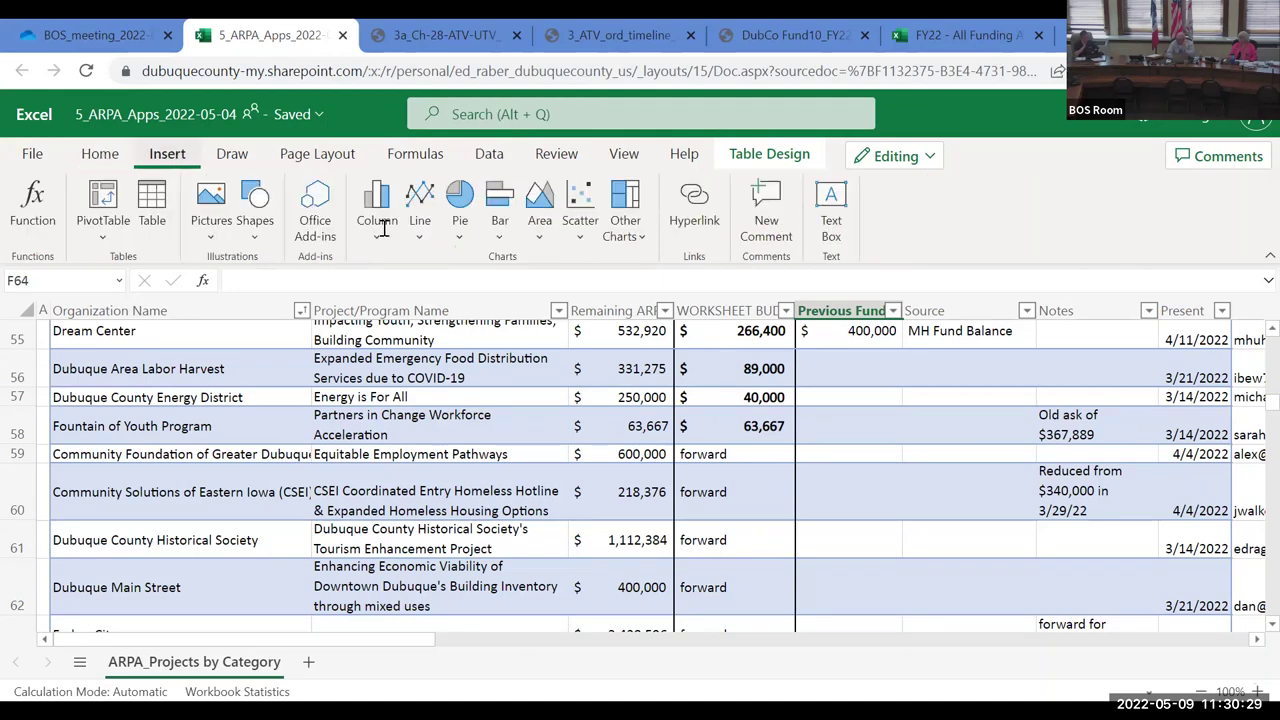
left_click(1253, 263)
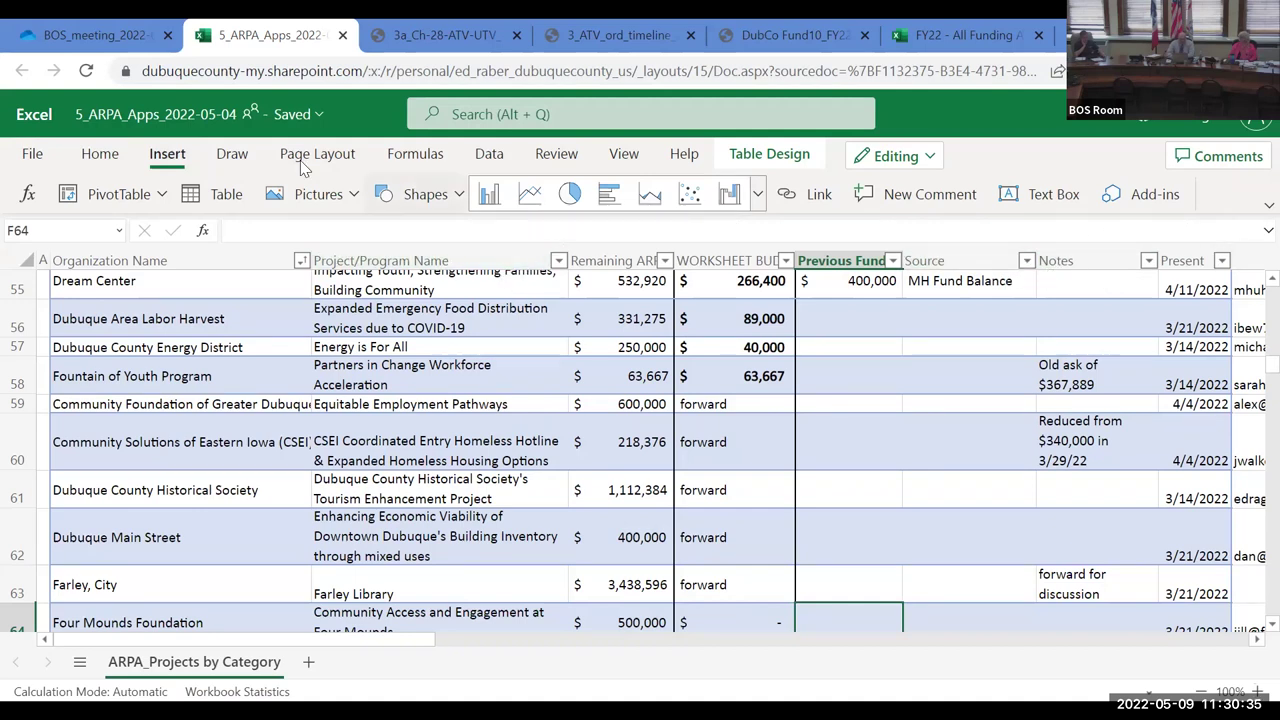
left_click(90, 155)
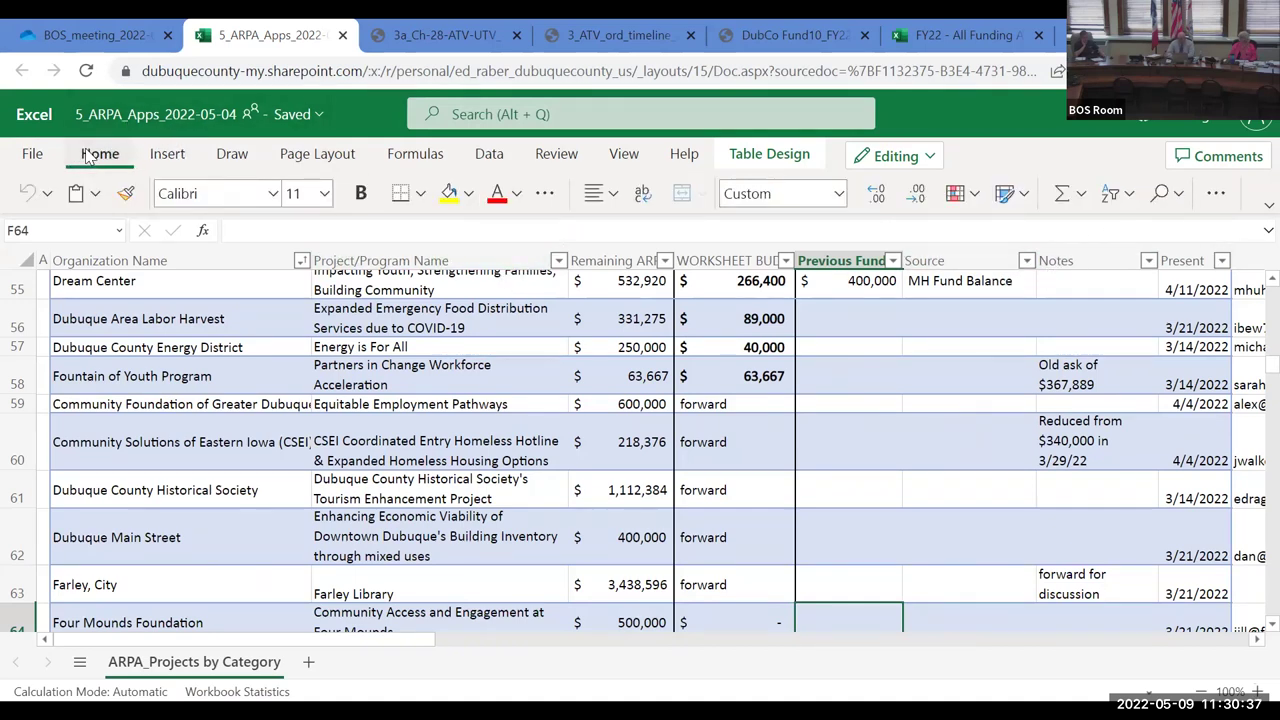
Step: Enter "forward" as the worksheet budget value for Four Mounds Foundation in row 64
scroll(358, 455, "down", 4)
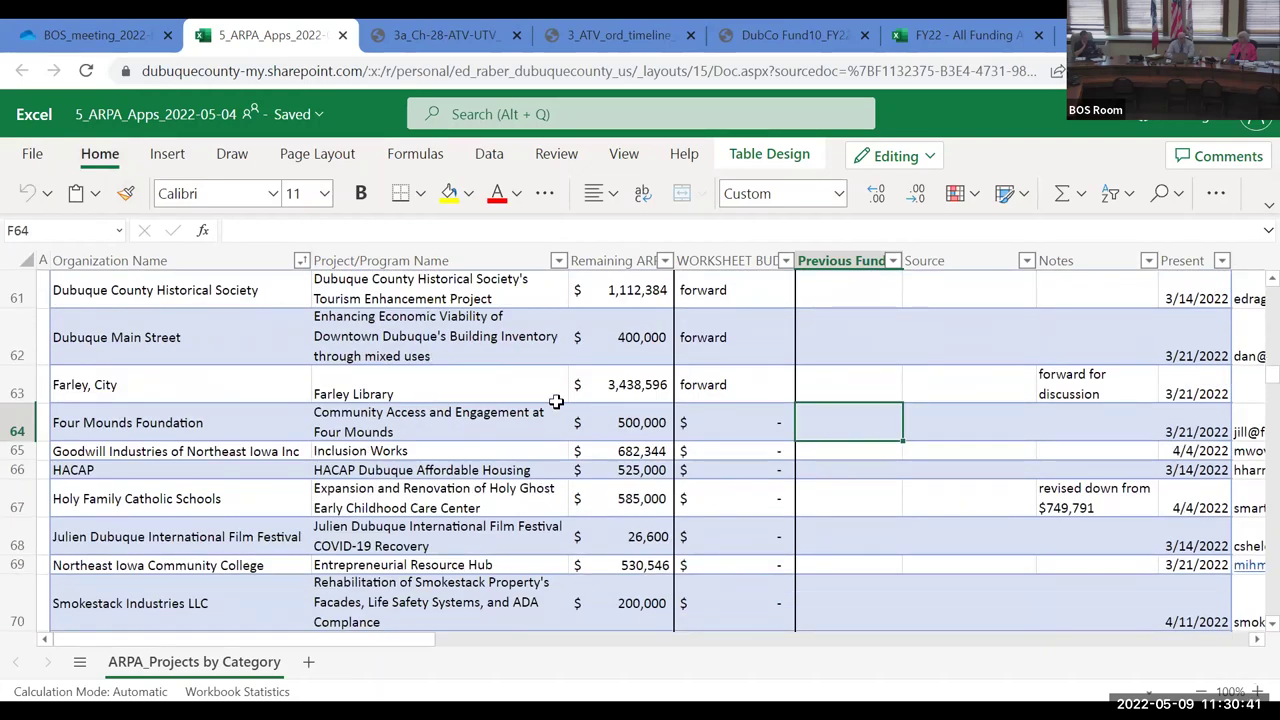
scroll(732, 451, "down", 2)
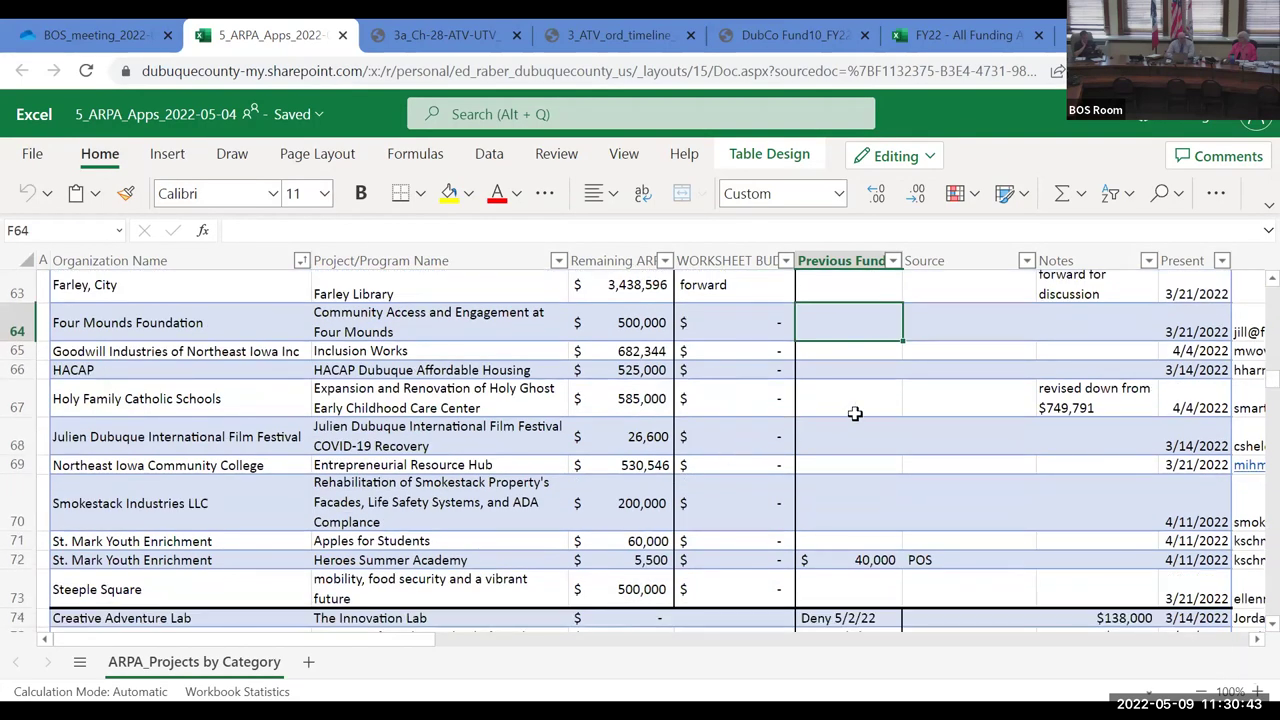
left_click(712, 320)
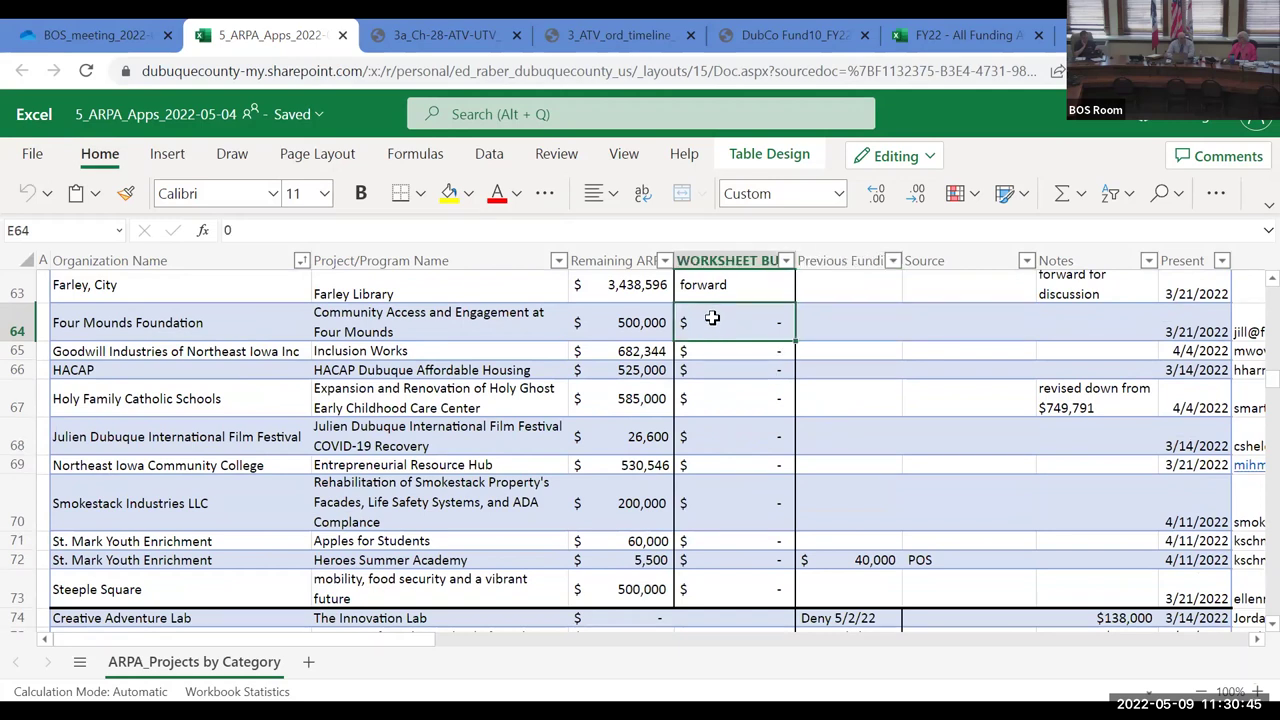
left_click(166, 314)
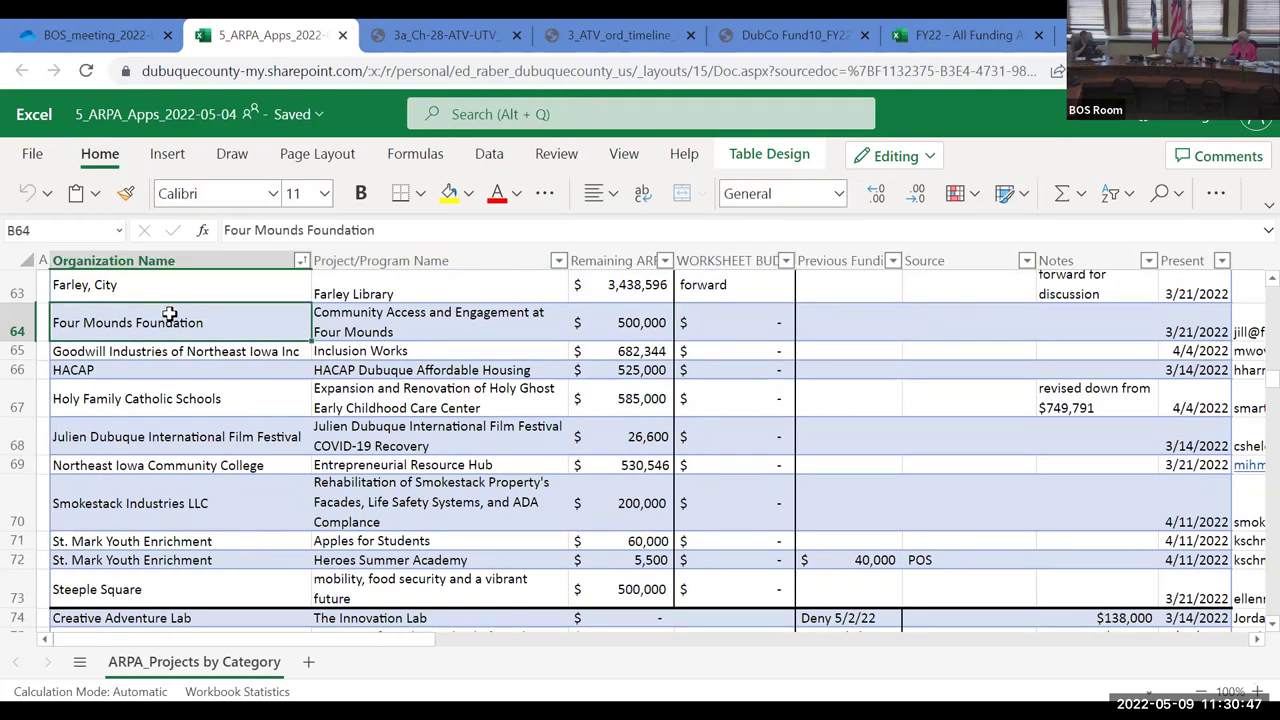
left_click(16, 328)
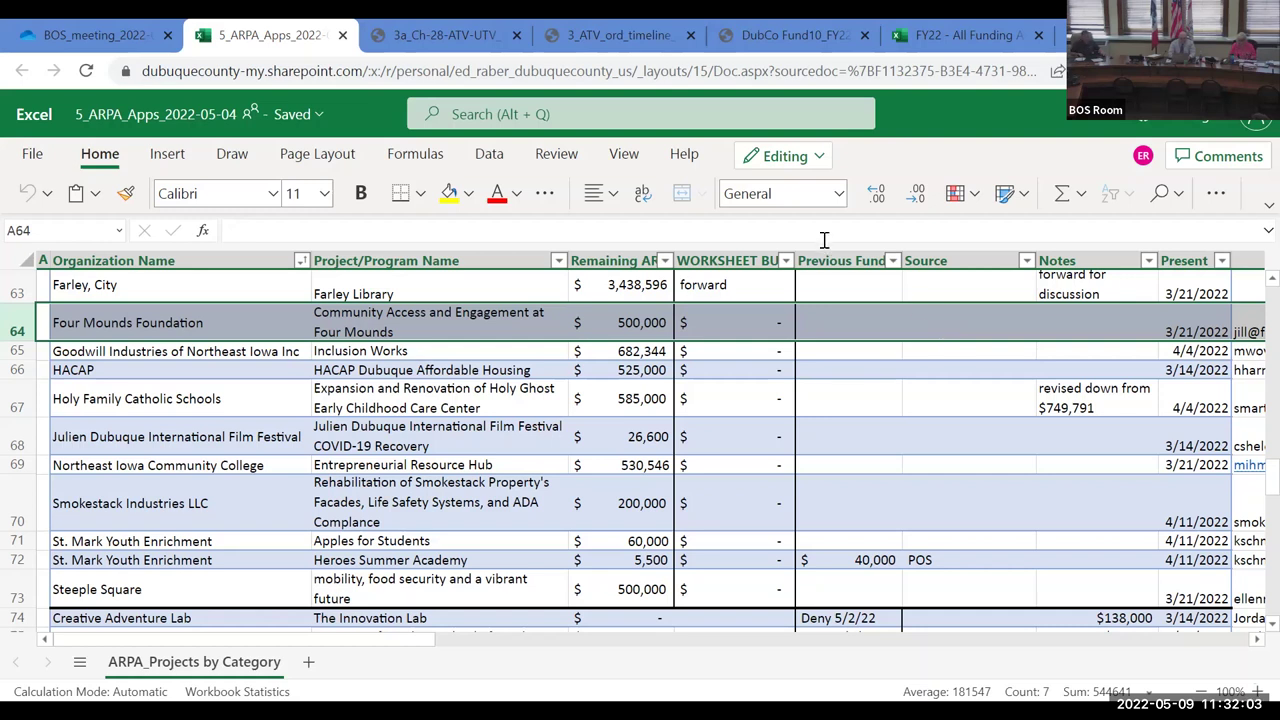
left_click(736, 319)
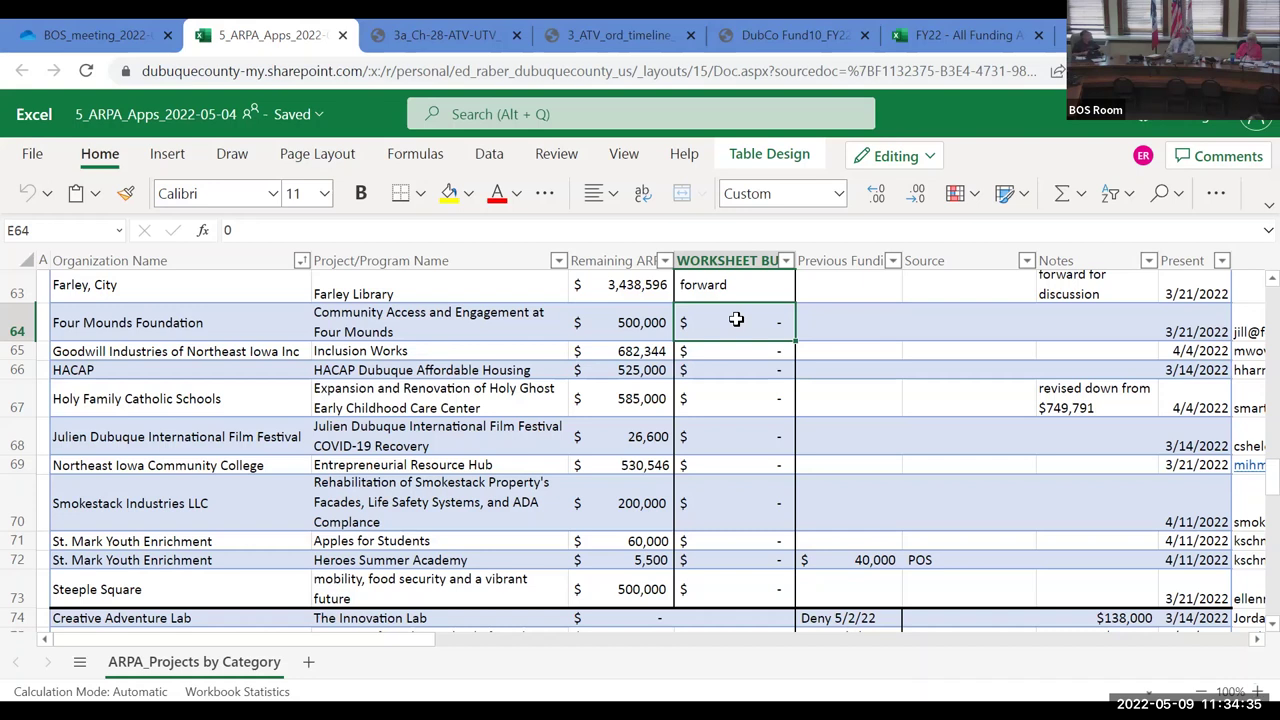
type("f")
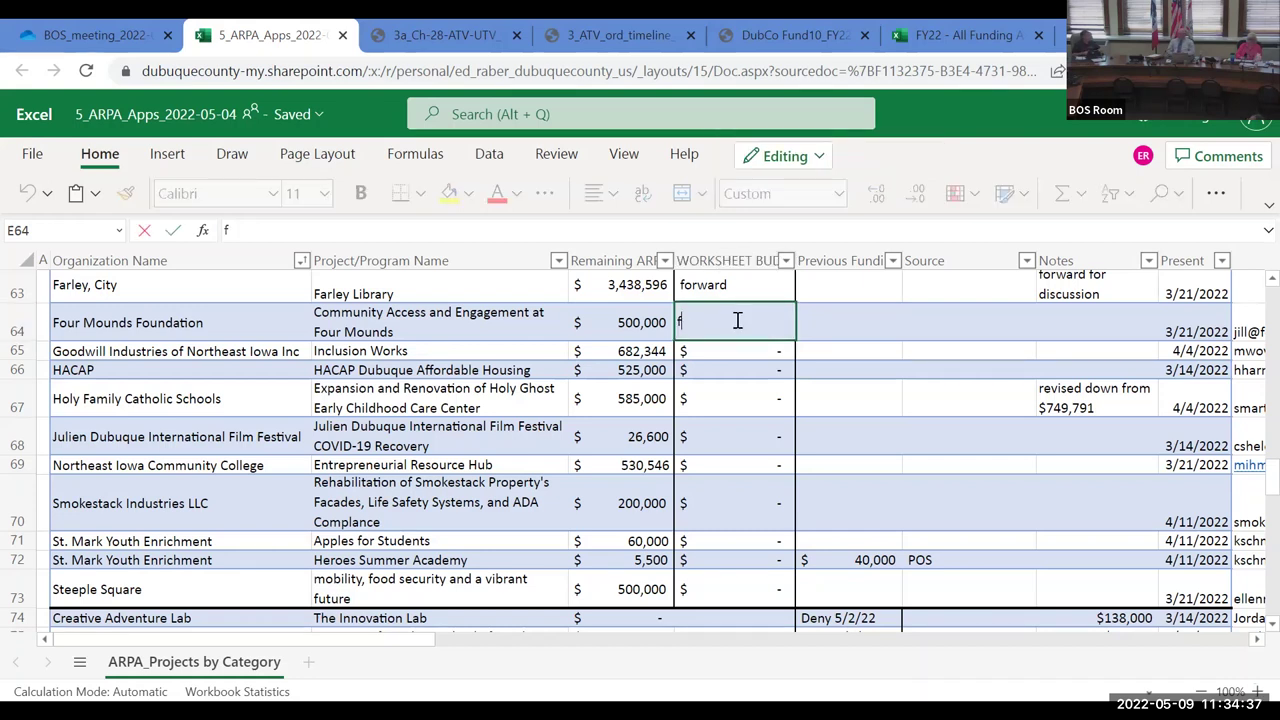
type("orward")
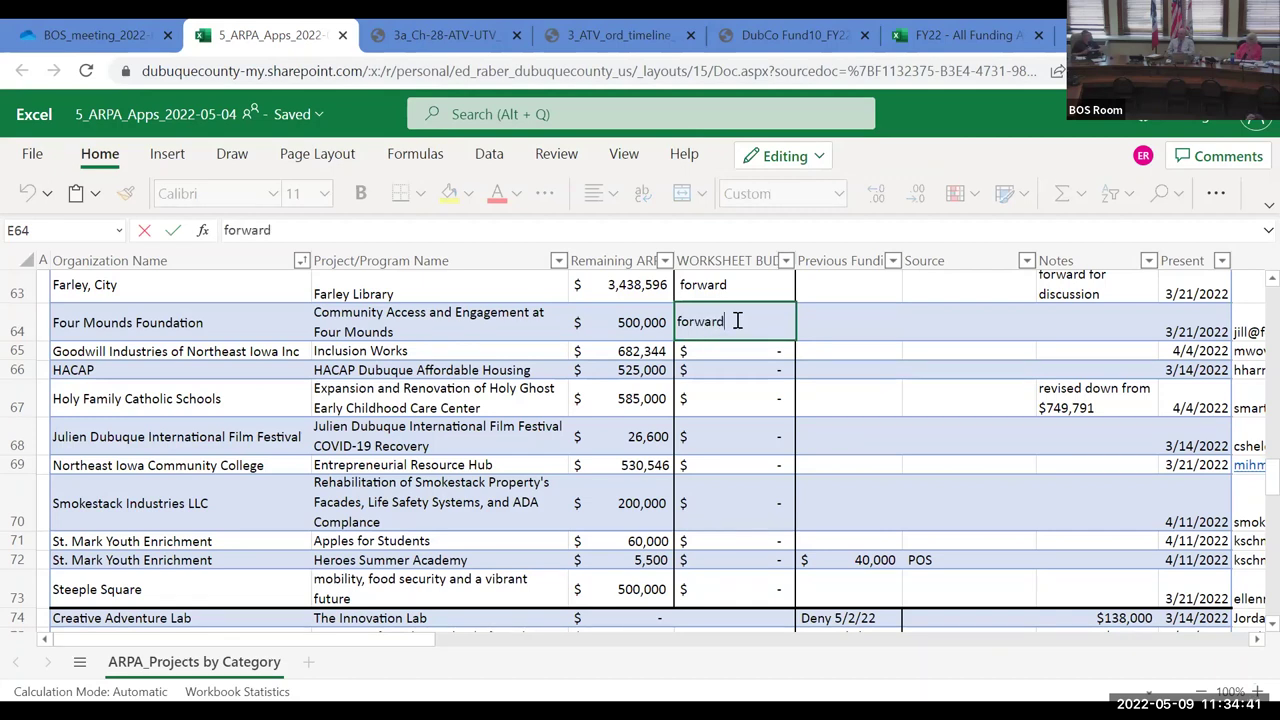
Step: Record "Deny 5/9/22" under Previous Funding for the Goodwill Industries of Northeast Iowa Inc Inclusion Works project in row 65
left_click(17, 351)
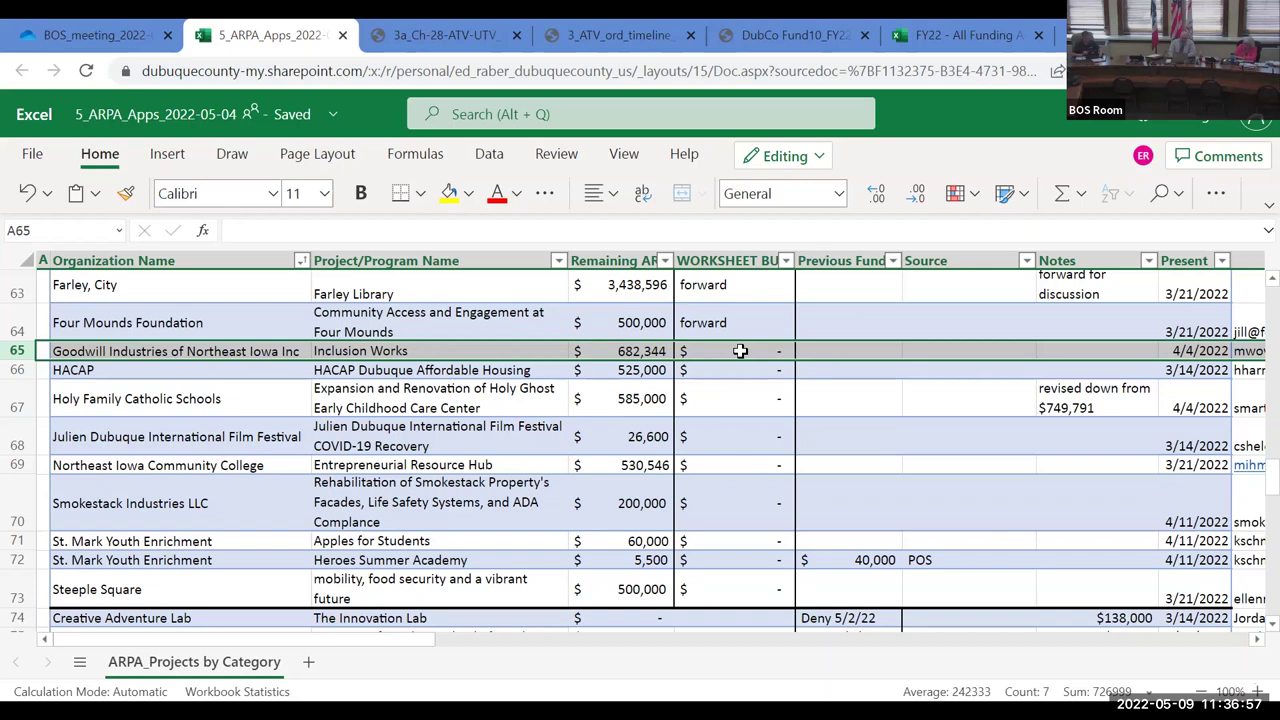
left_click(740, 351)
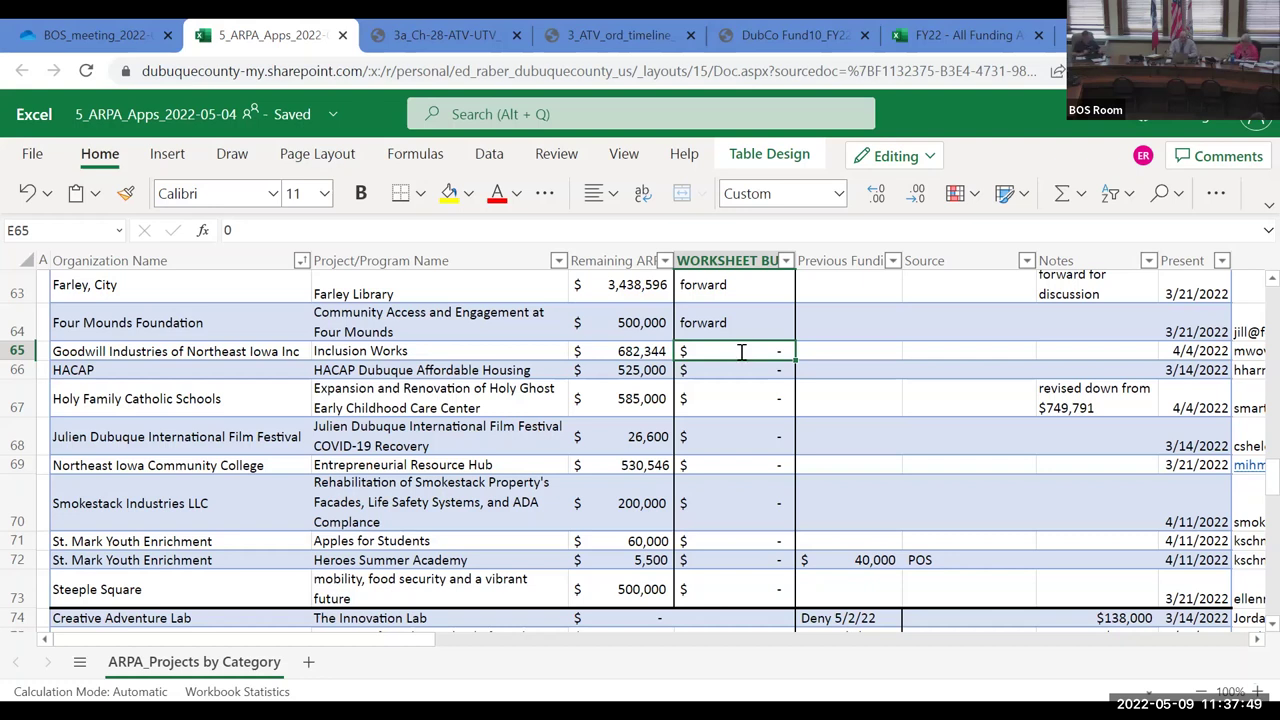
double_click(741, 351)
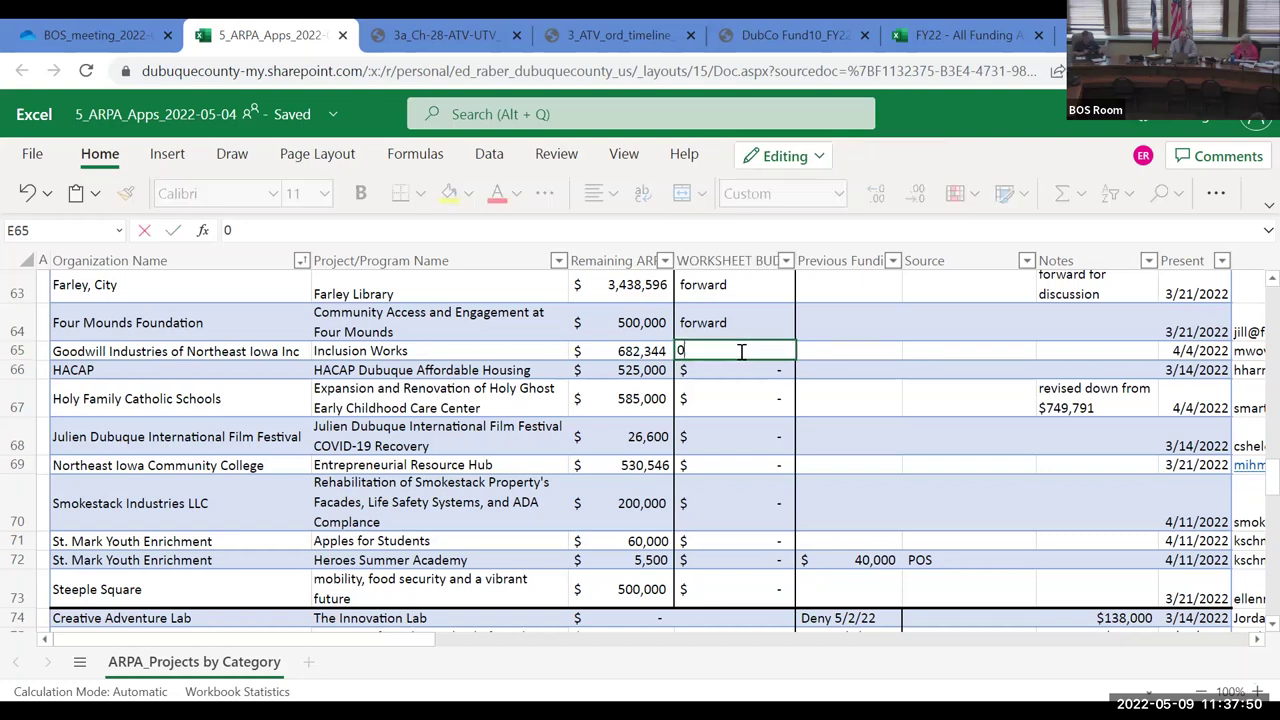
left_click(863, 347)
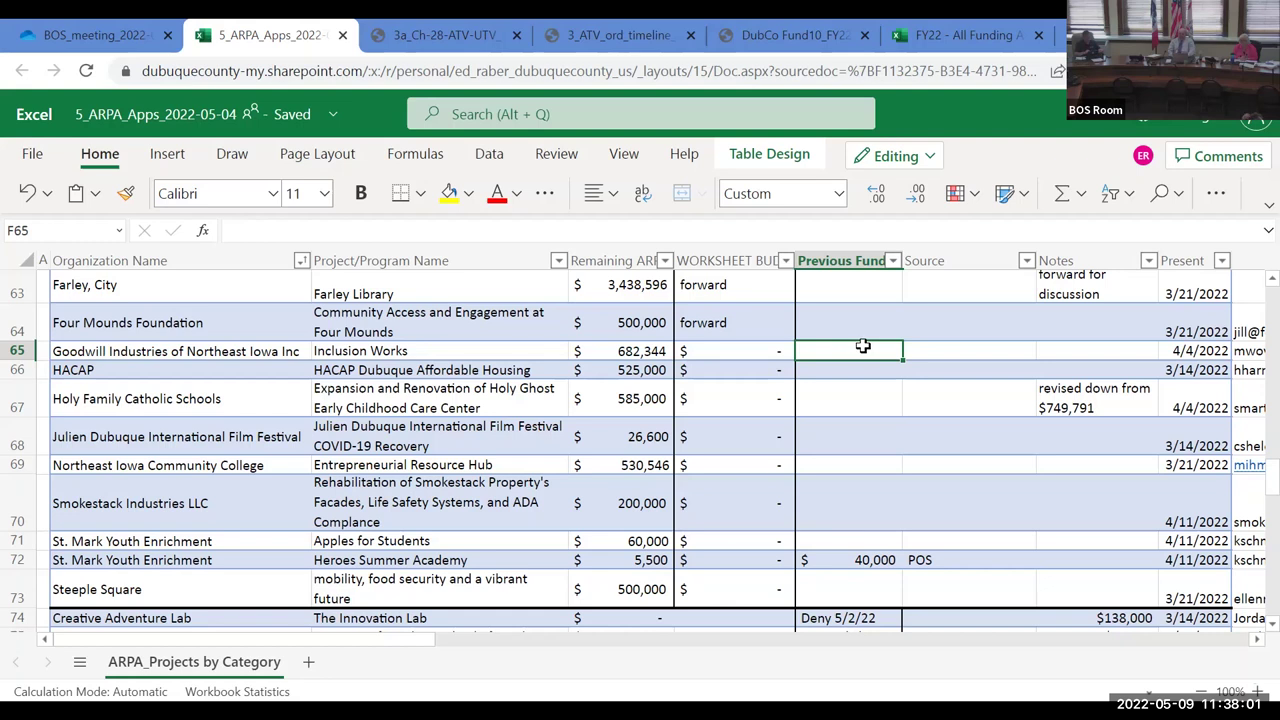
left_click_drag(863, 346, 866, 396)
type("Deny")
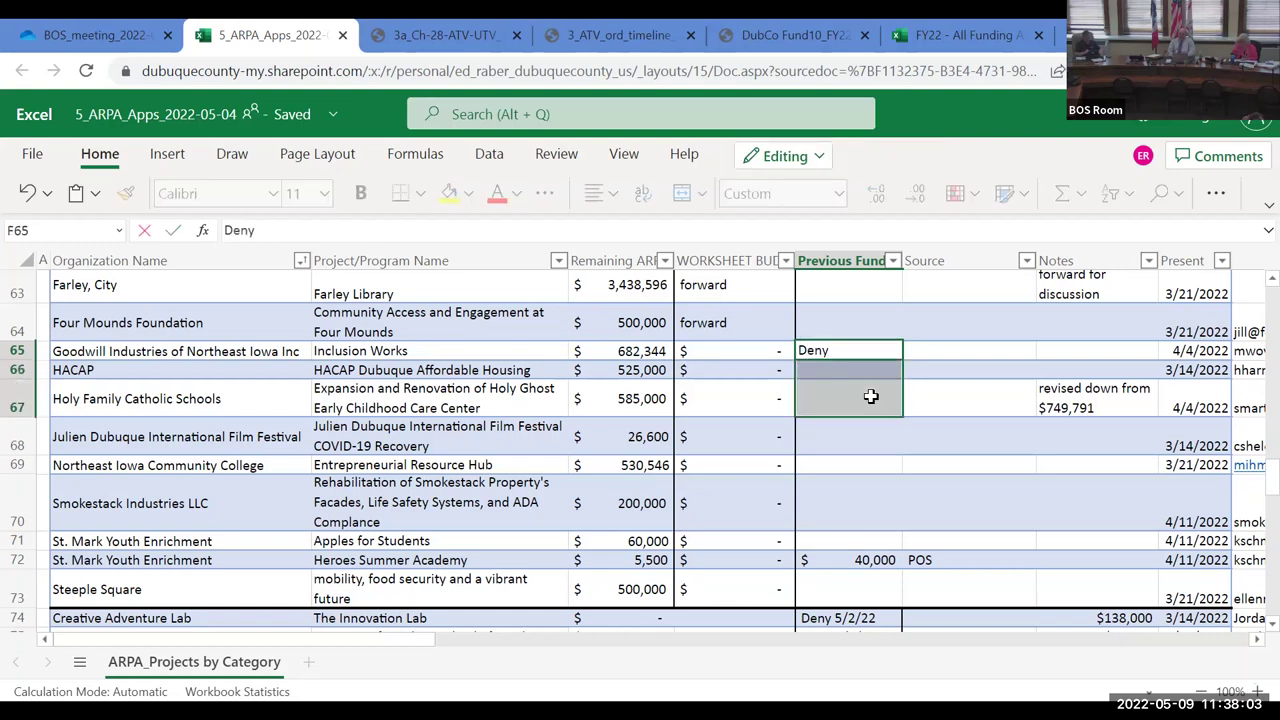
type(" 5/9/22")
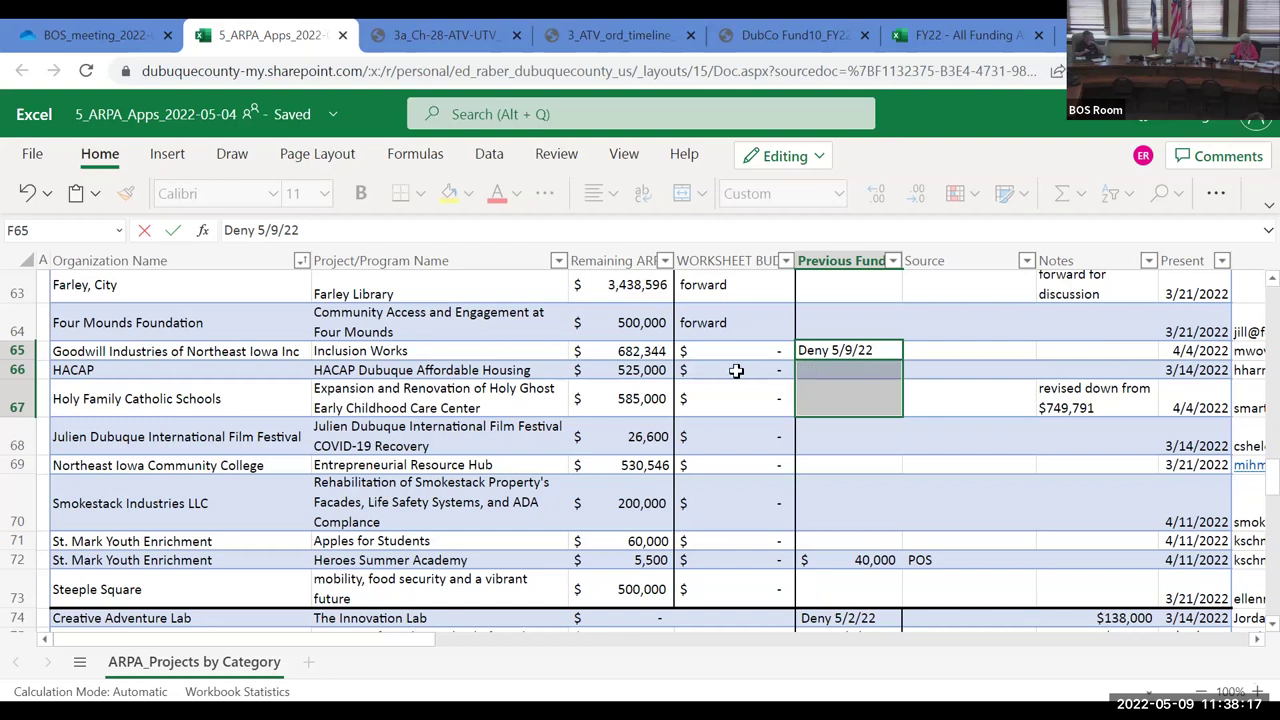
Step: Record "Deny 5/9/22" under Previous Funding for the HACAP Dubuque Affordable Housing project in row 66
left_click(771, 371)
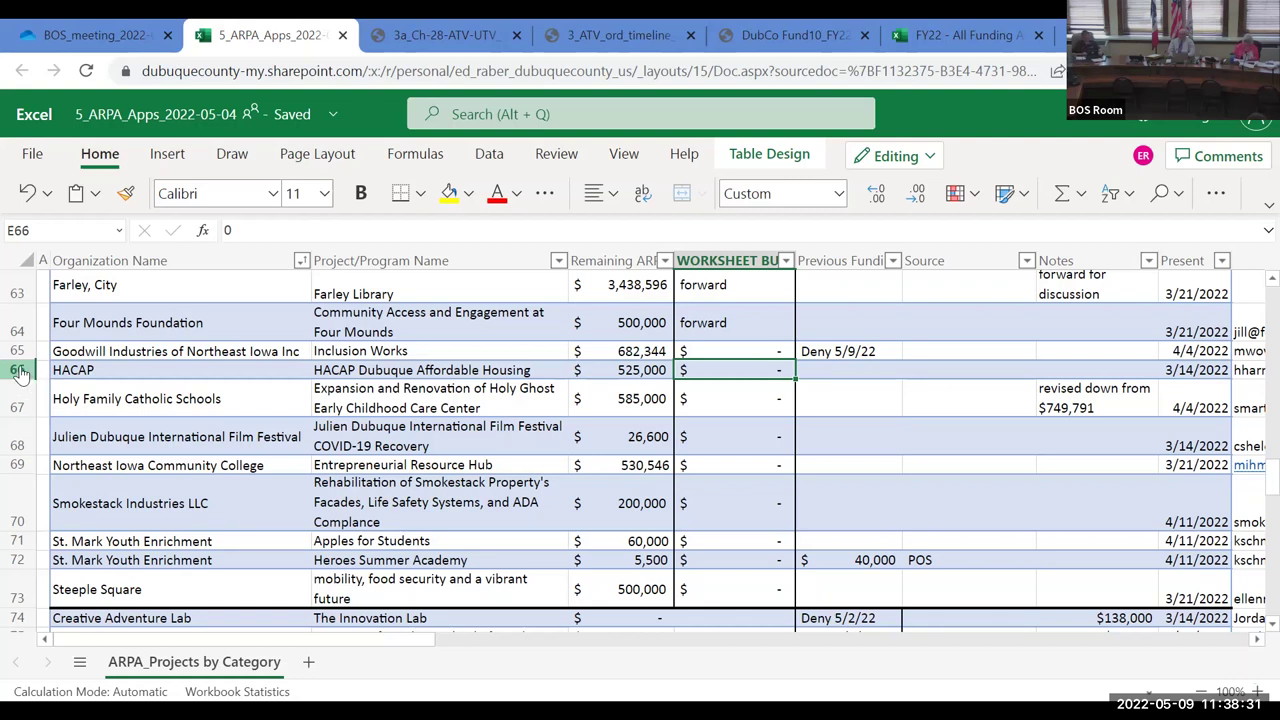
left_click(20, 371)
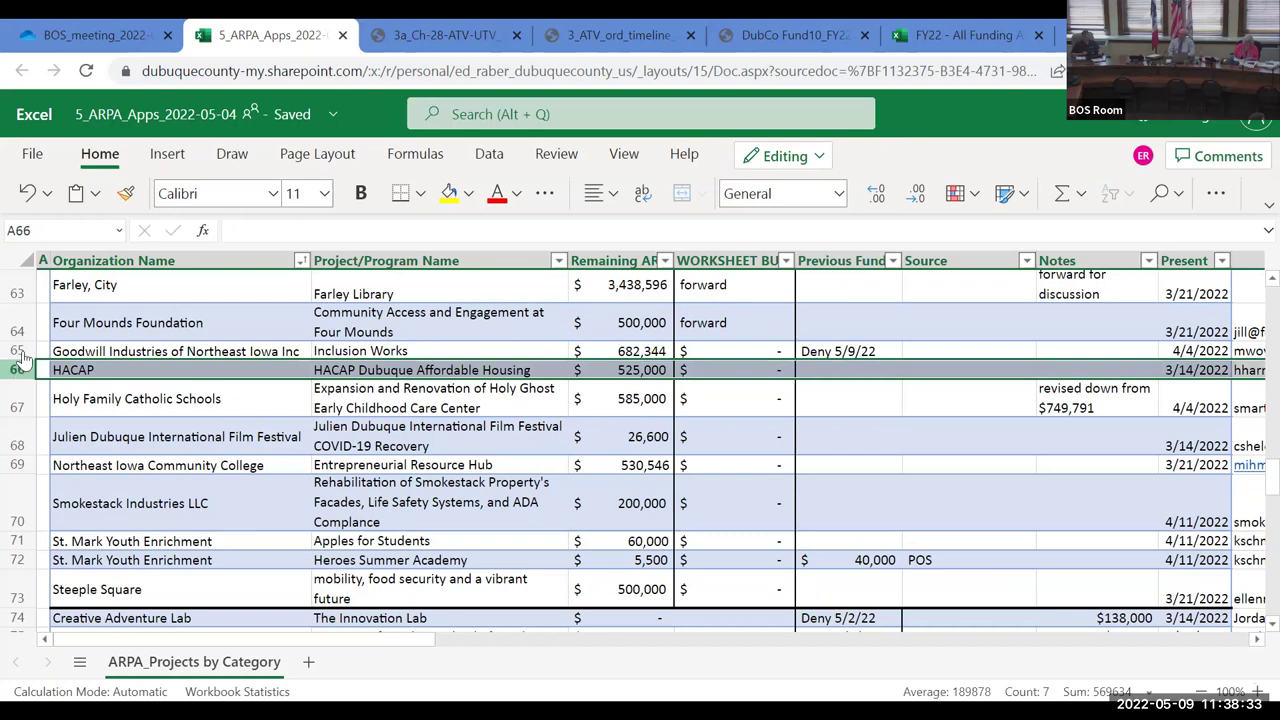
left_click(20, 352)
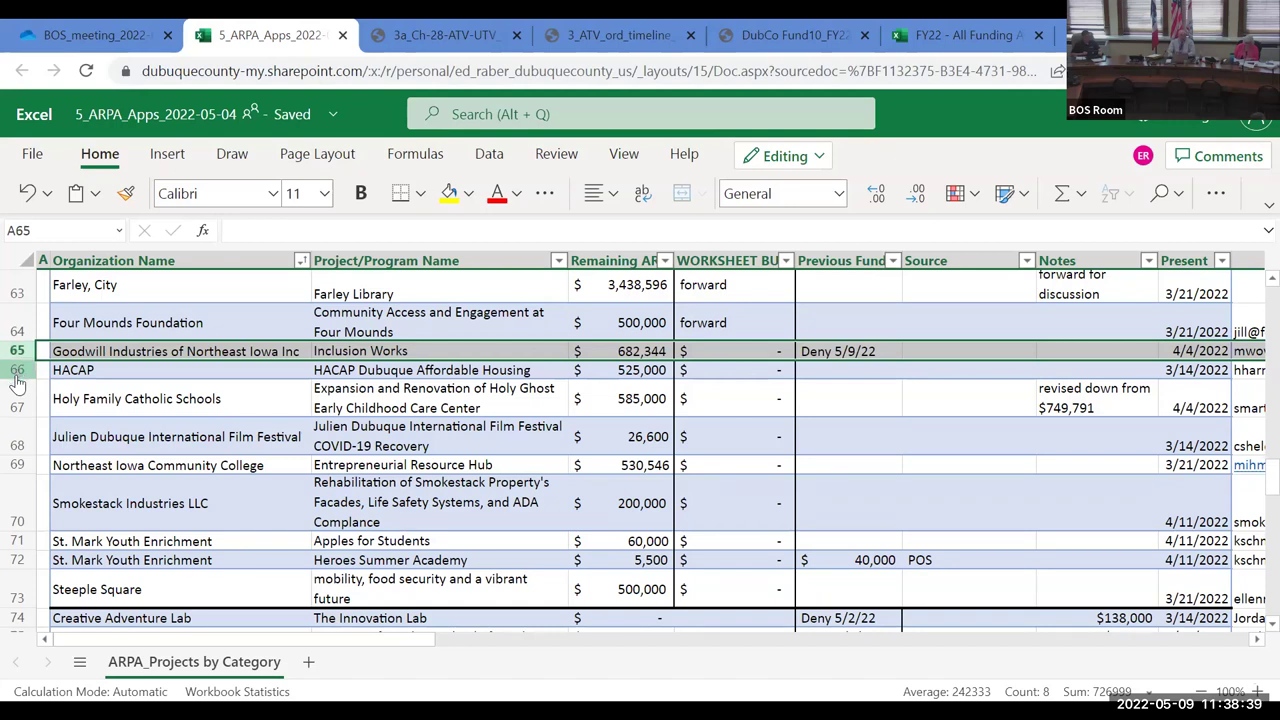
left_click(16, 372)
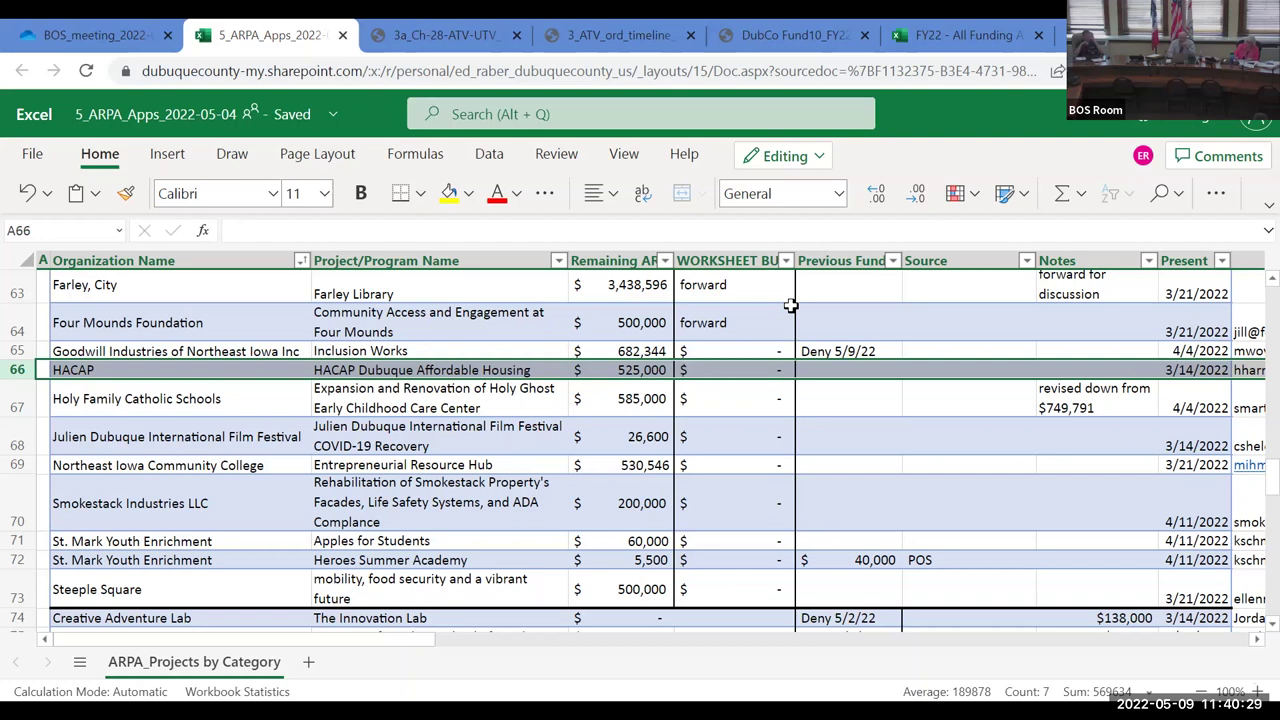
left_click(855, 371)
type("Deny ")
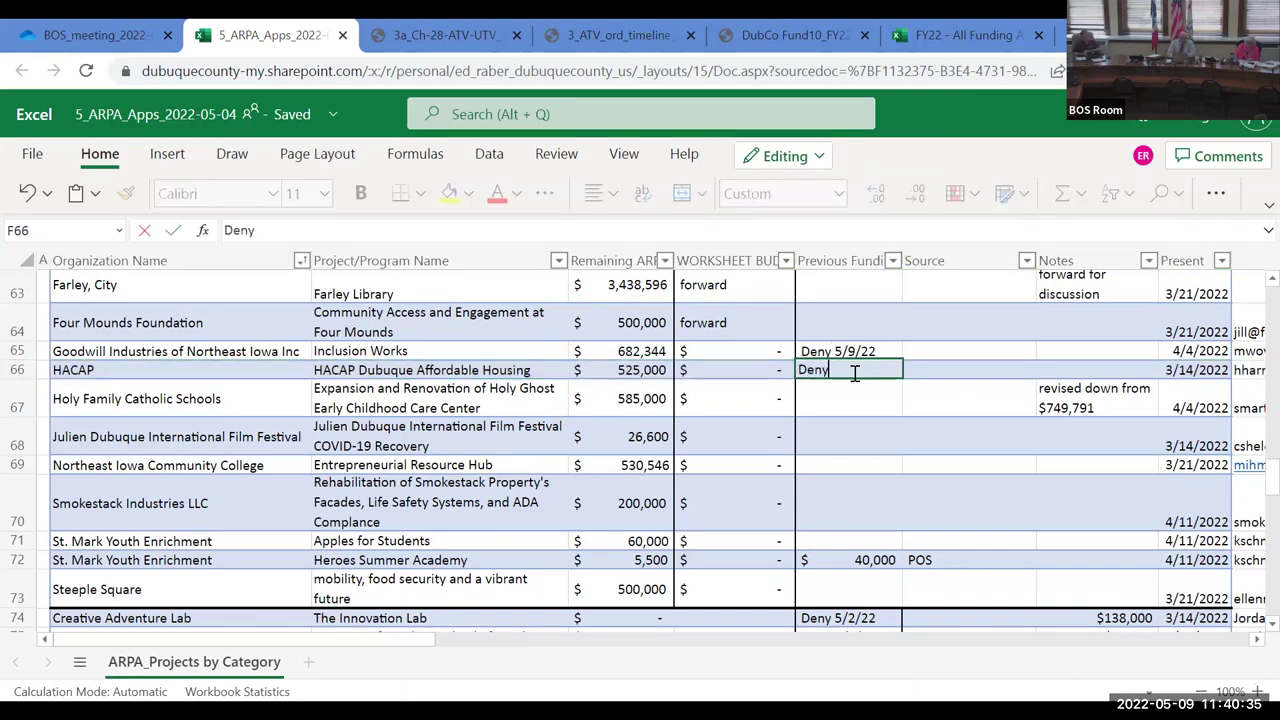
type("5/9/22")
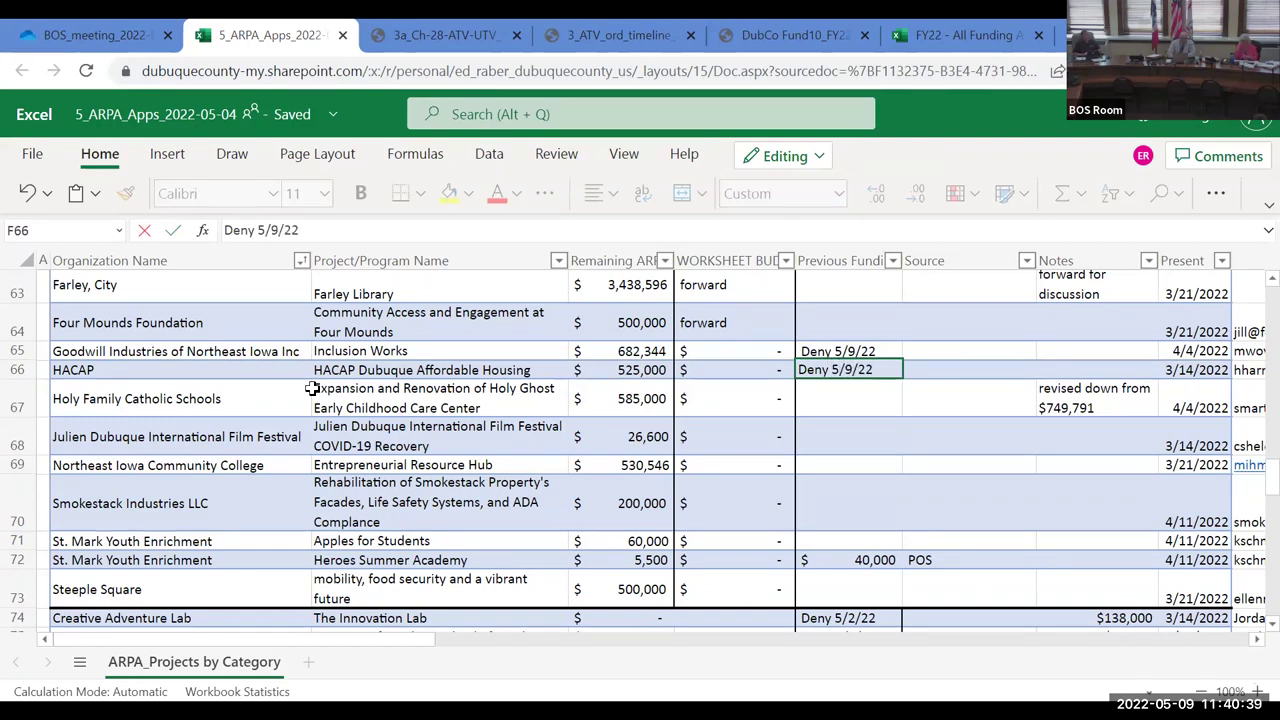
Step: Set the worksheet budget amount for Holy Family Catholic Schools in row 67 to 585000
left_click(30, 398)
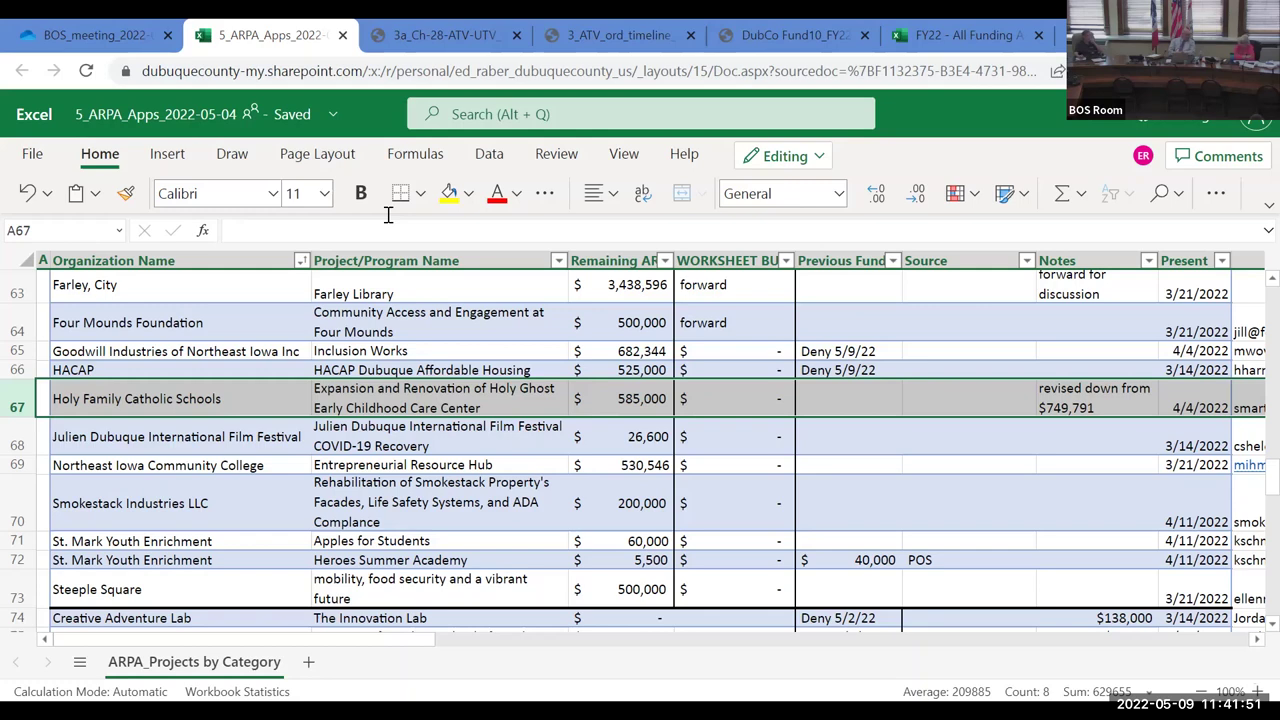
left_click(755, 402)
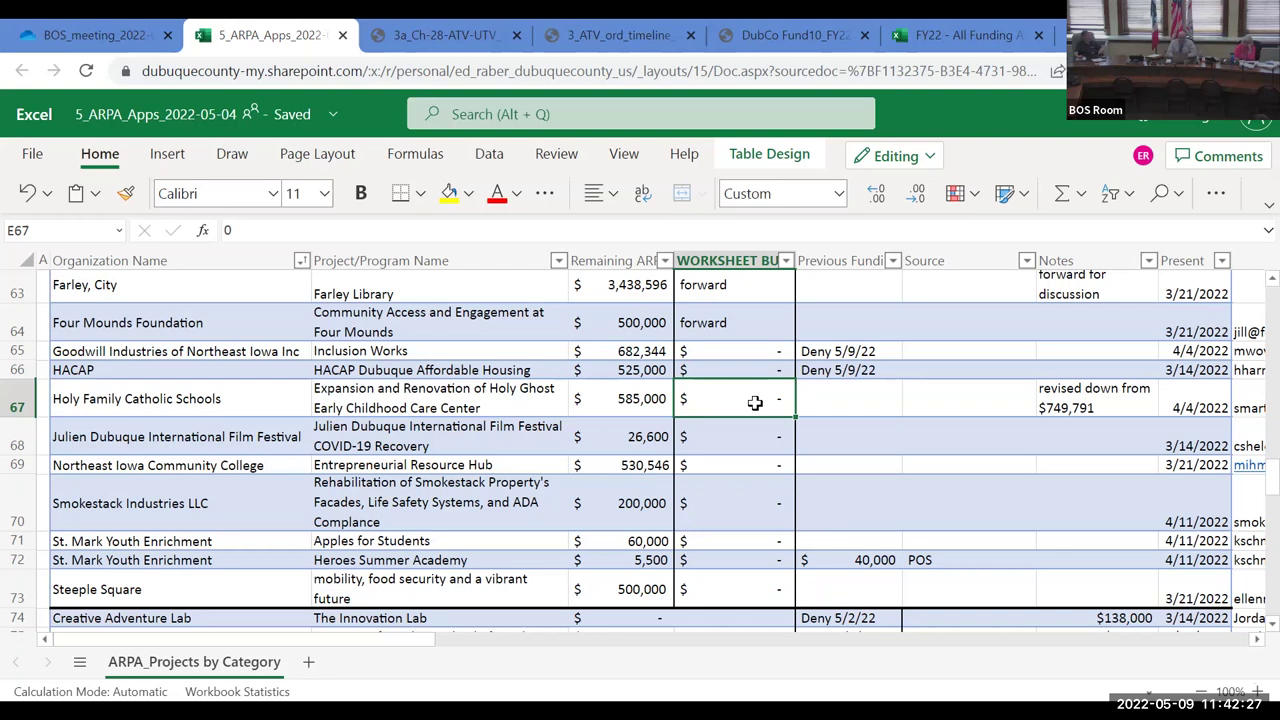
type("58")
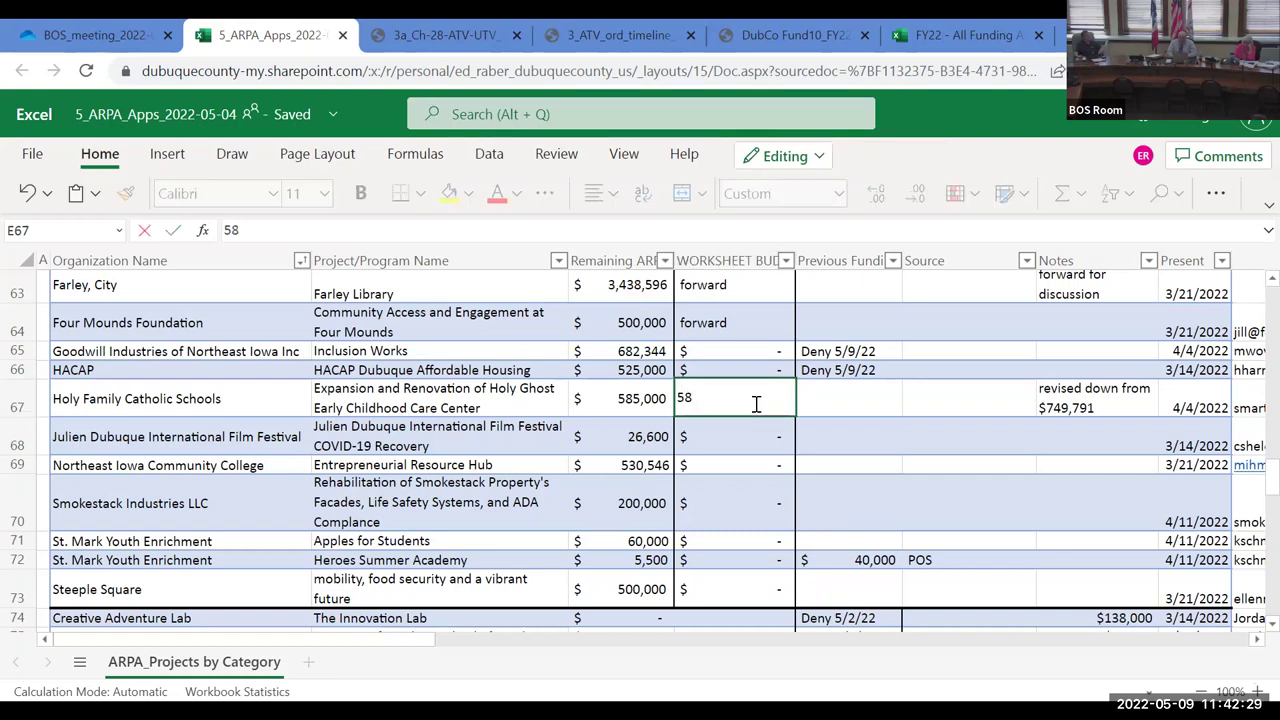
type("5,000")
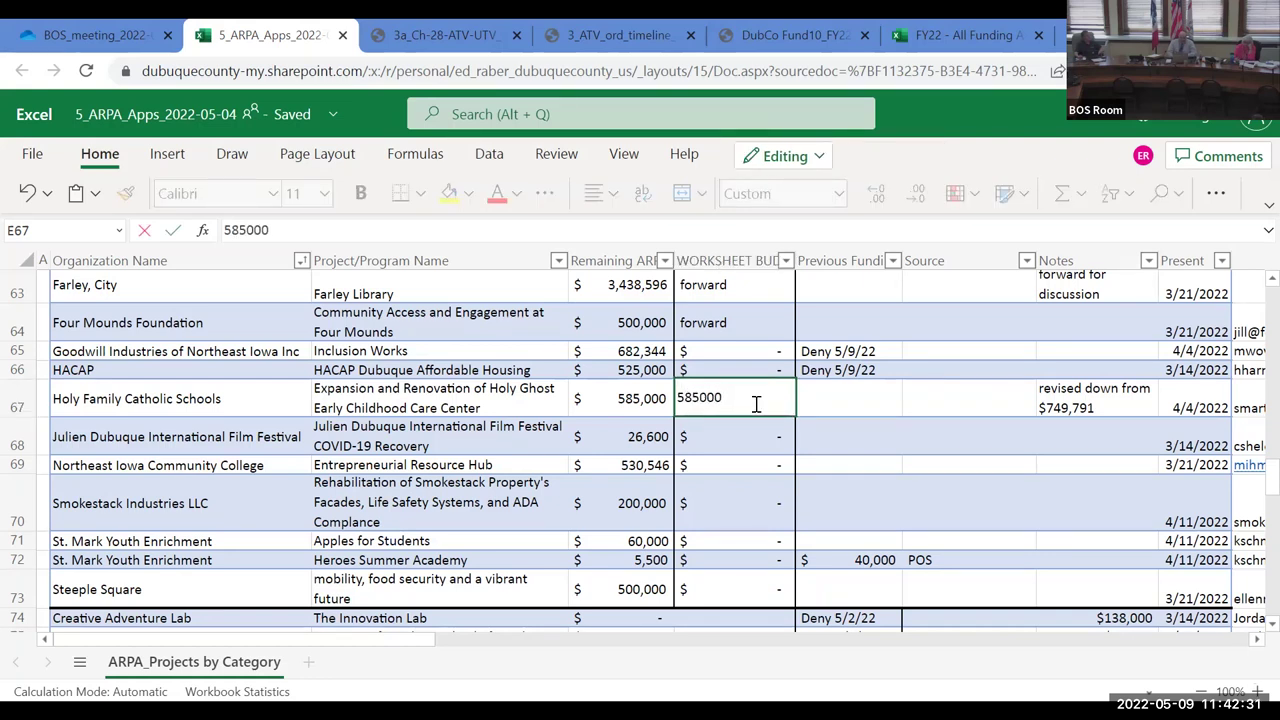
key("Return")
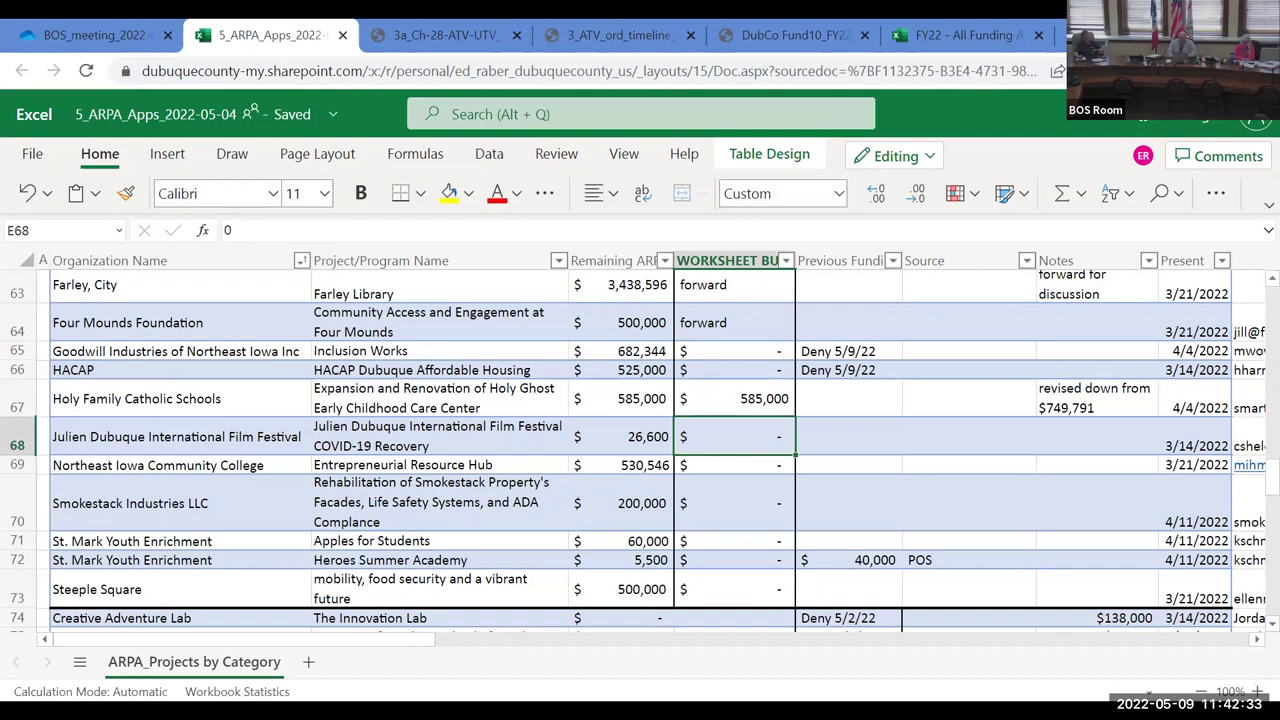
Step: Replace the Holy Family Catholic Schools worksheet budget amount with "forward"
left_click(754, 402)
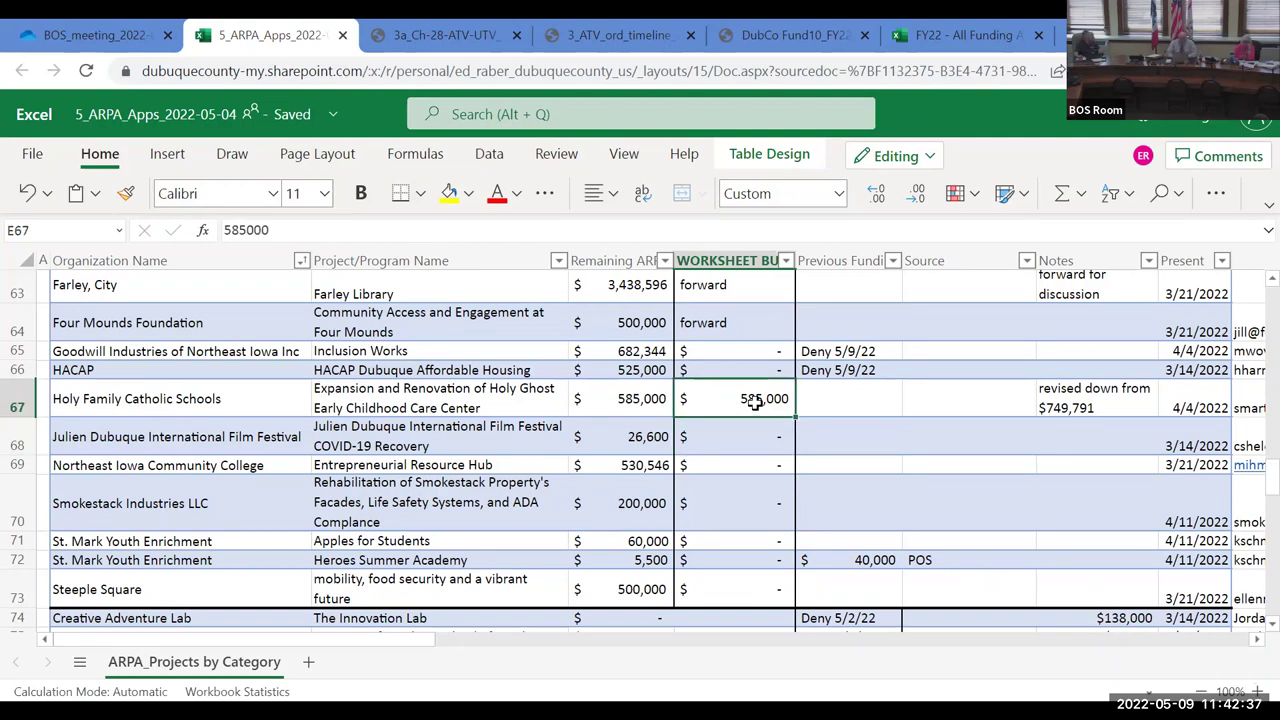
type("f")
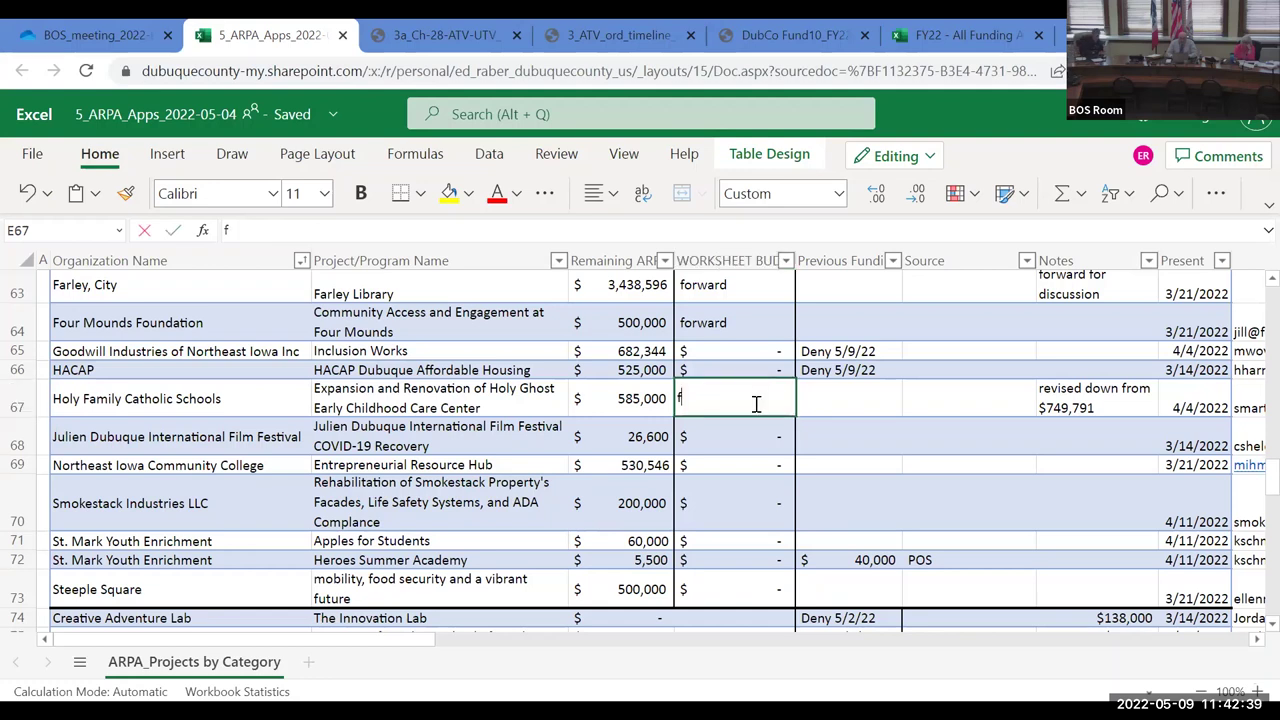
type("orwar")
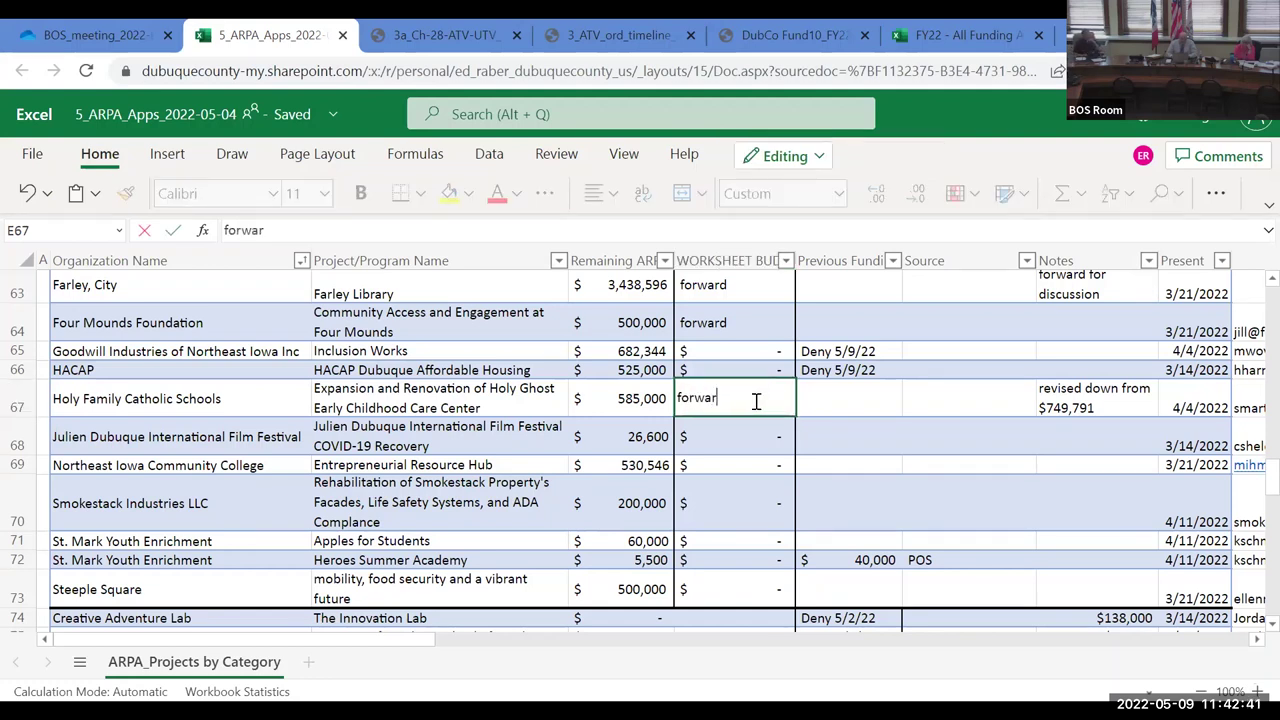
type("d")
Step: Record "Deny 5/9/22" under Previous Funding for the Julien Dubuque International Film Festival COVID-19 Recovery project in row 68
left_click(8, 443)
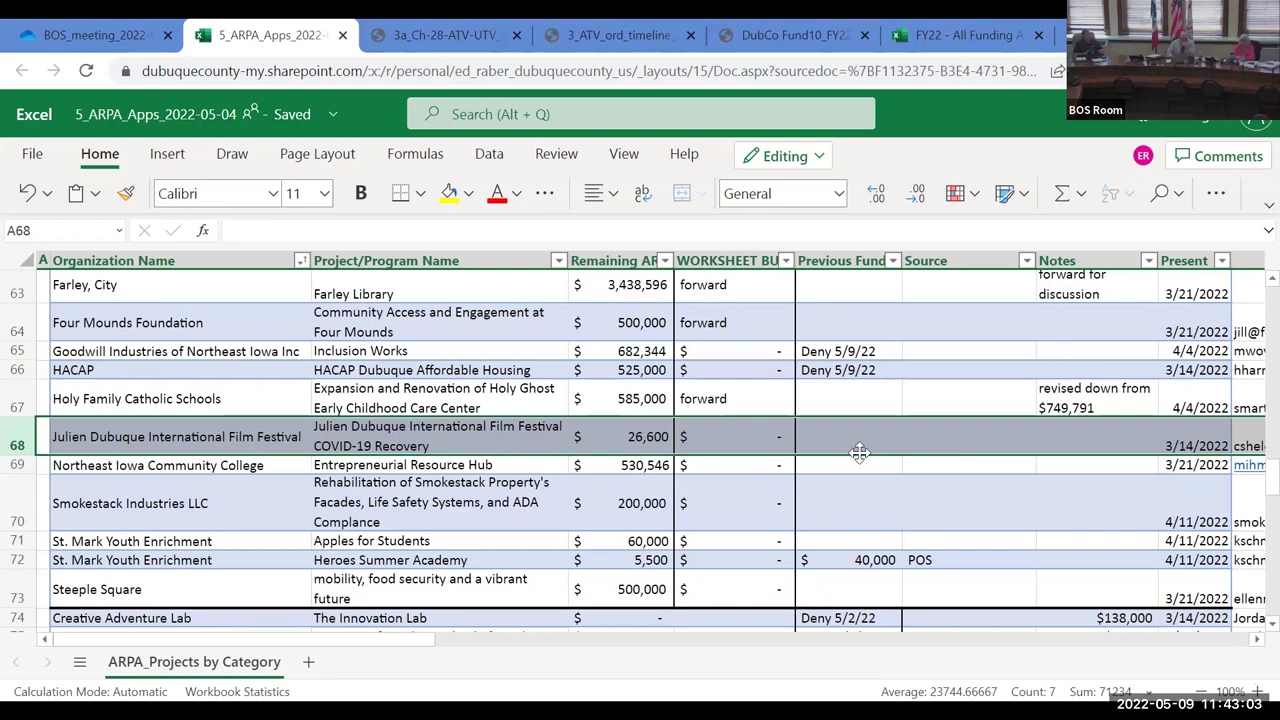
left_click(737, 438)
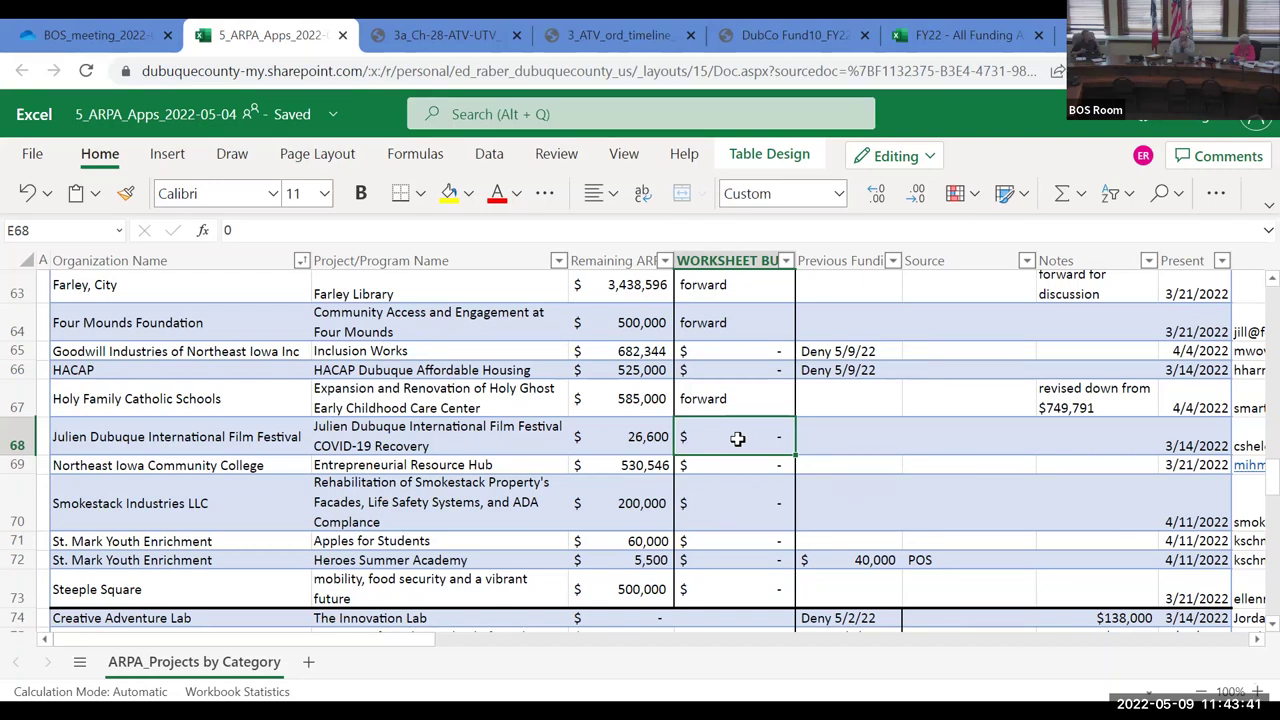
left_click(852, 438)
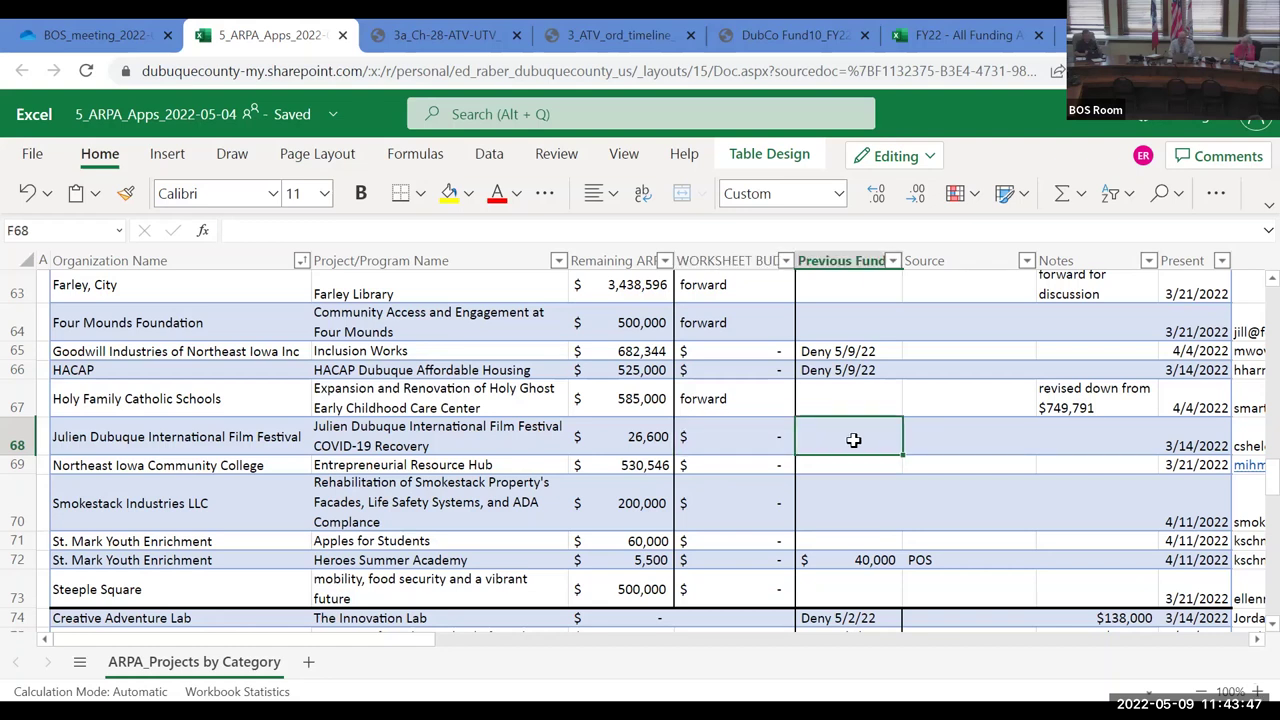
type("Deny")
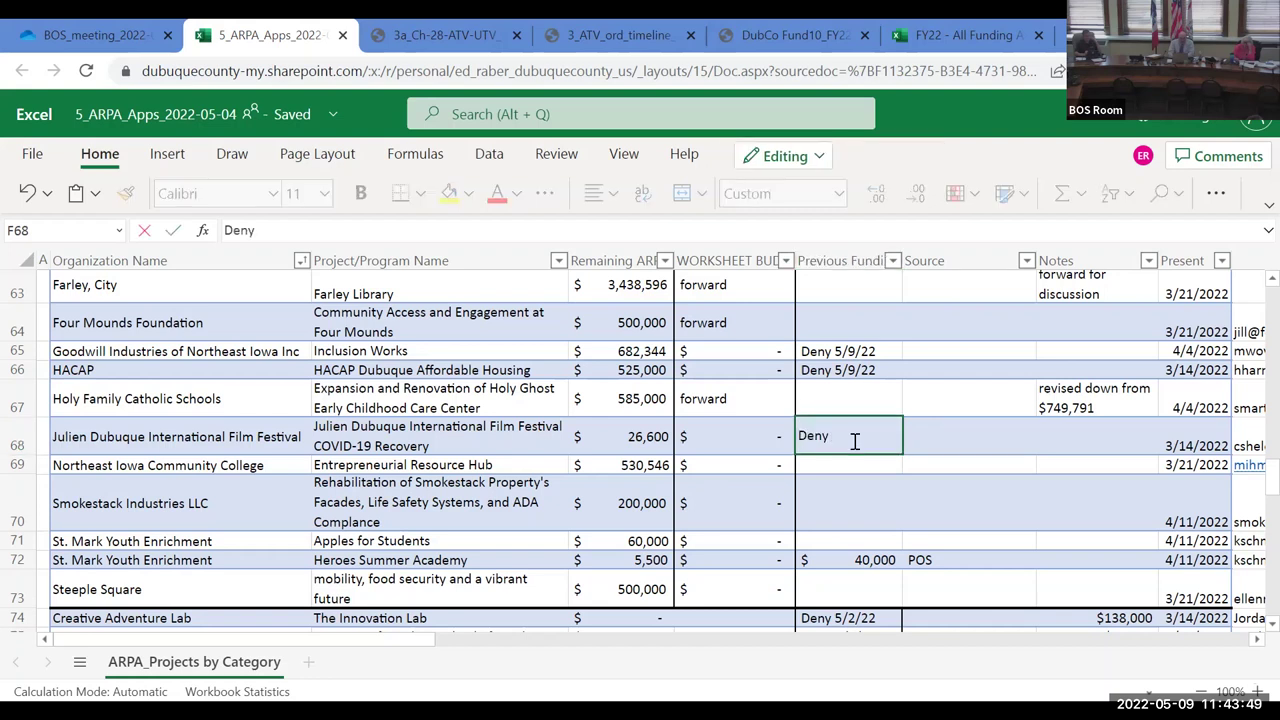
type(" 5/9/22")
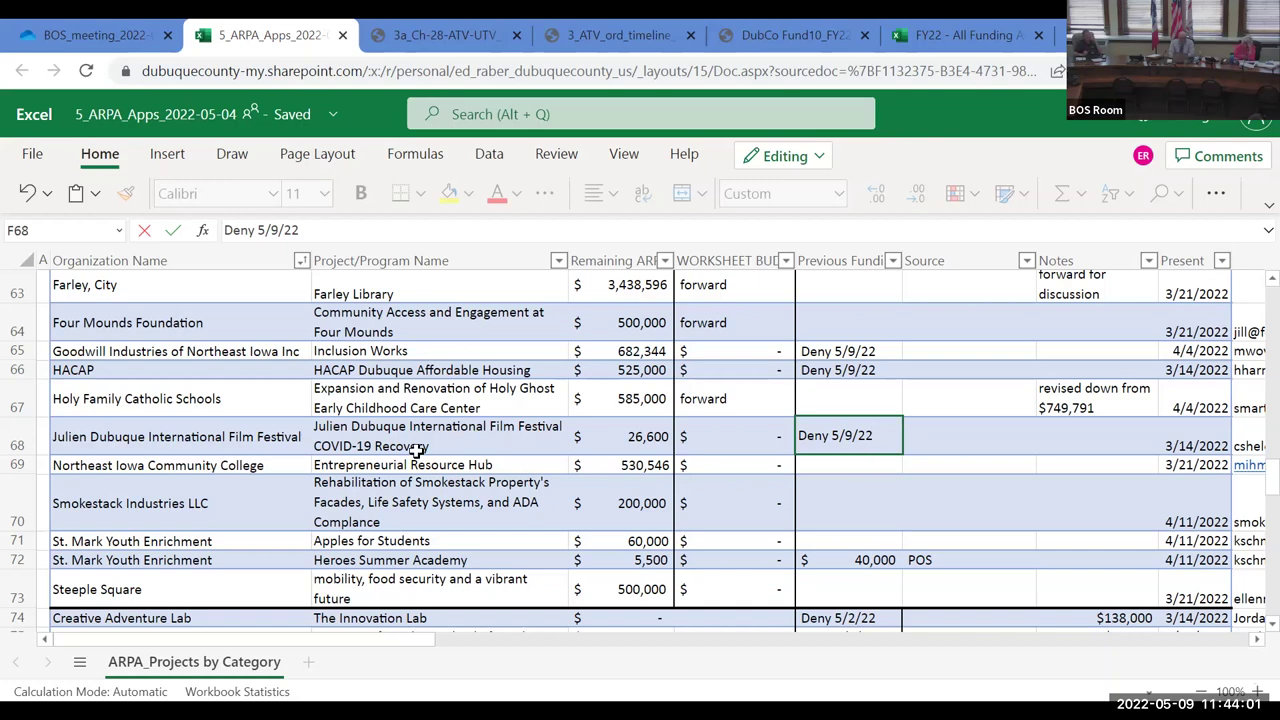
Step: Enter "forward" as the worksheet budget for Northeast Iowa Community College's Entrepreneurial Resource Hub in row 69
left_click(18, 466)
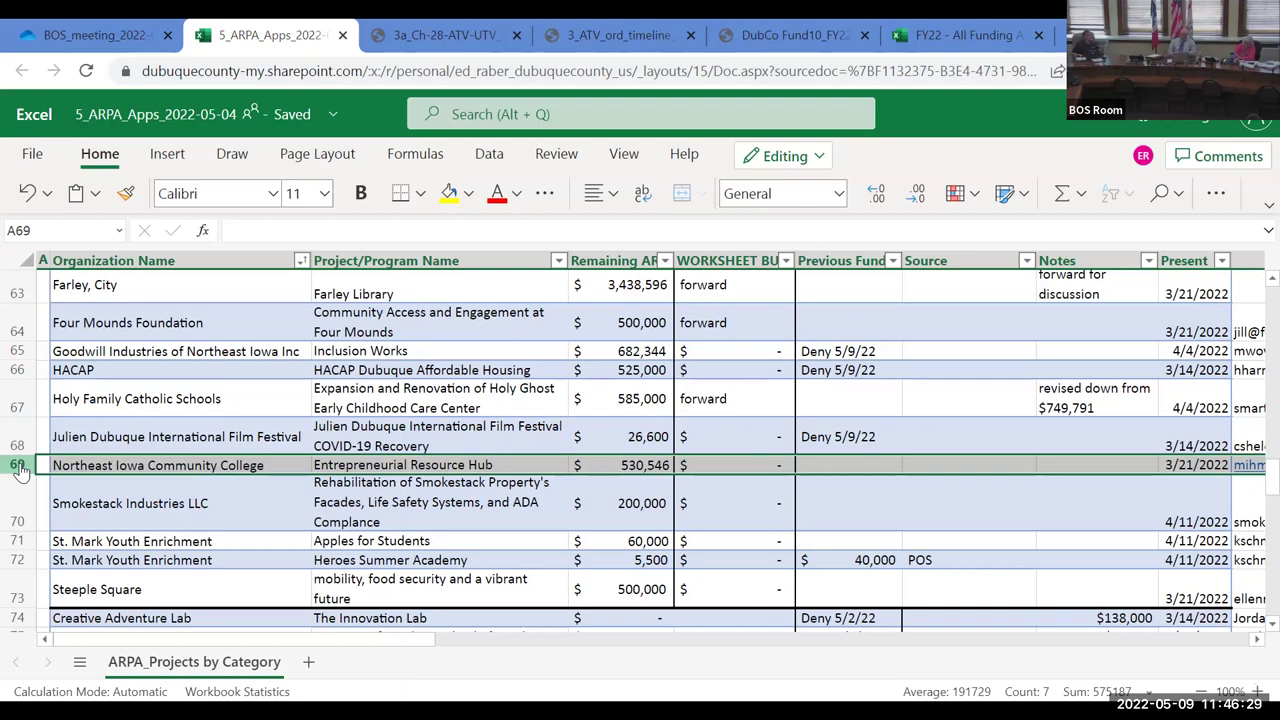
left_click(749, 465)
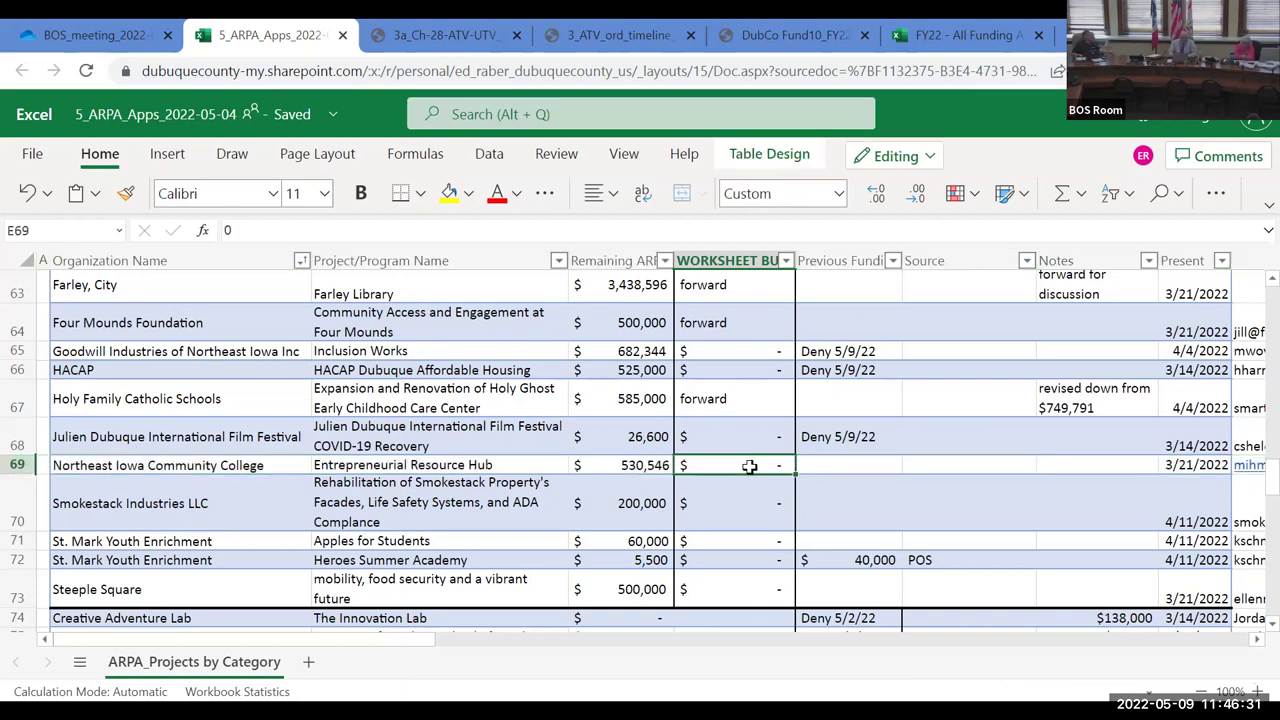
type("forward")
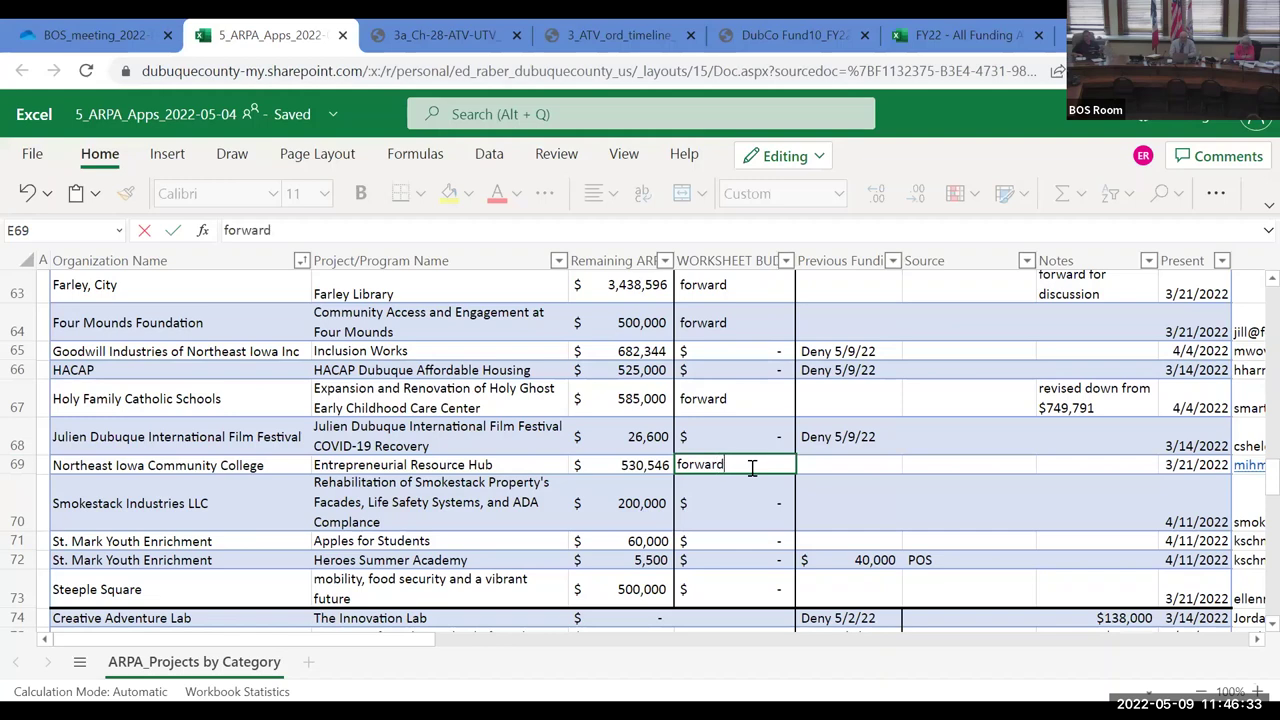
Step: Record "Deny 5/9/22" under Previous Funding for the Smokestack Industries LLC rehabilitation project in row 70
left_click(14, 510)
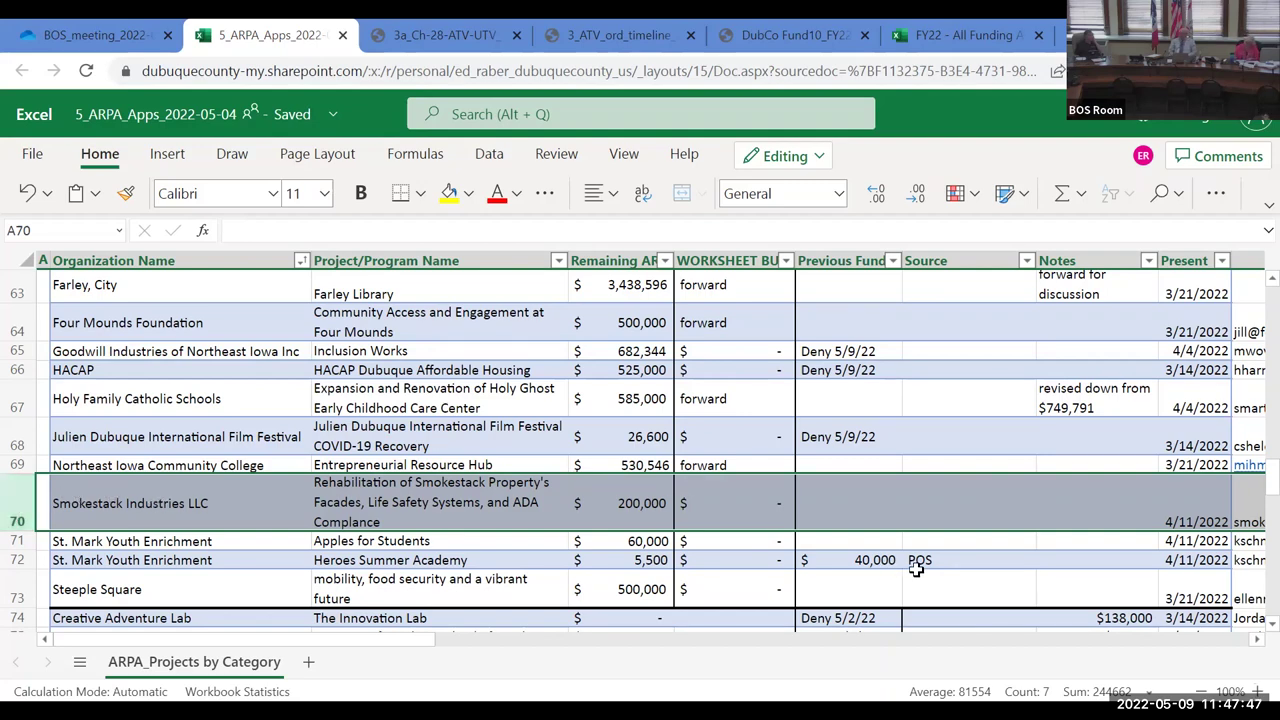
left_click(857, 507)
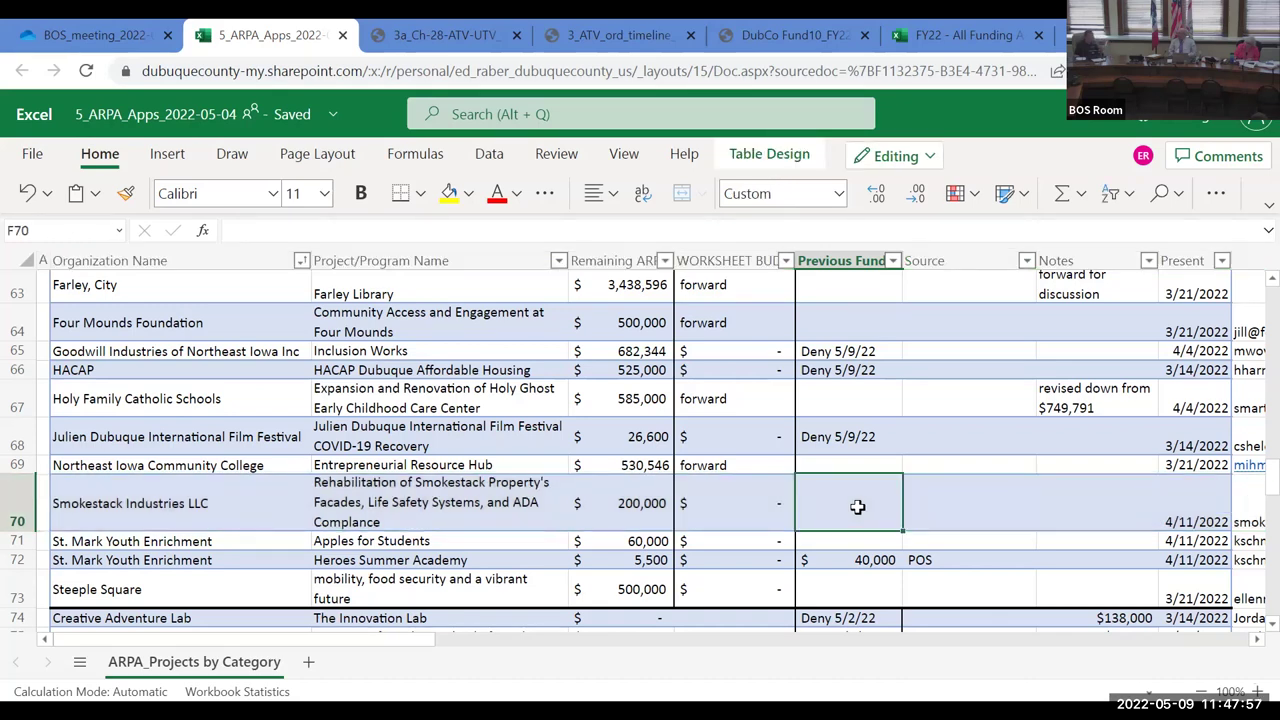
type("Den")
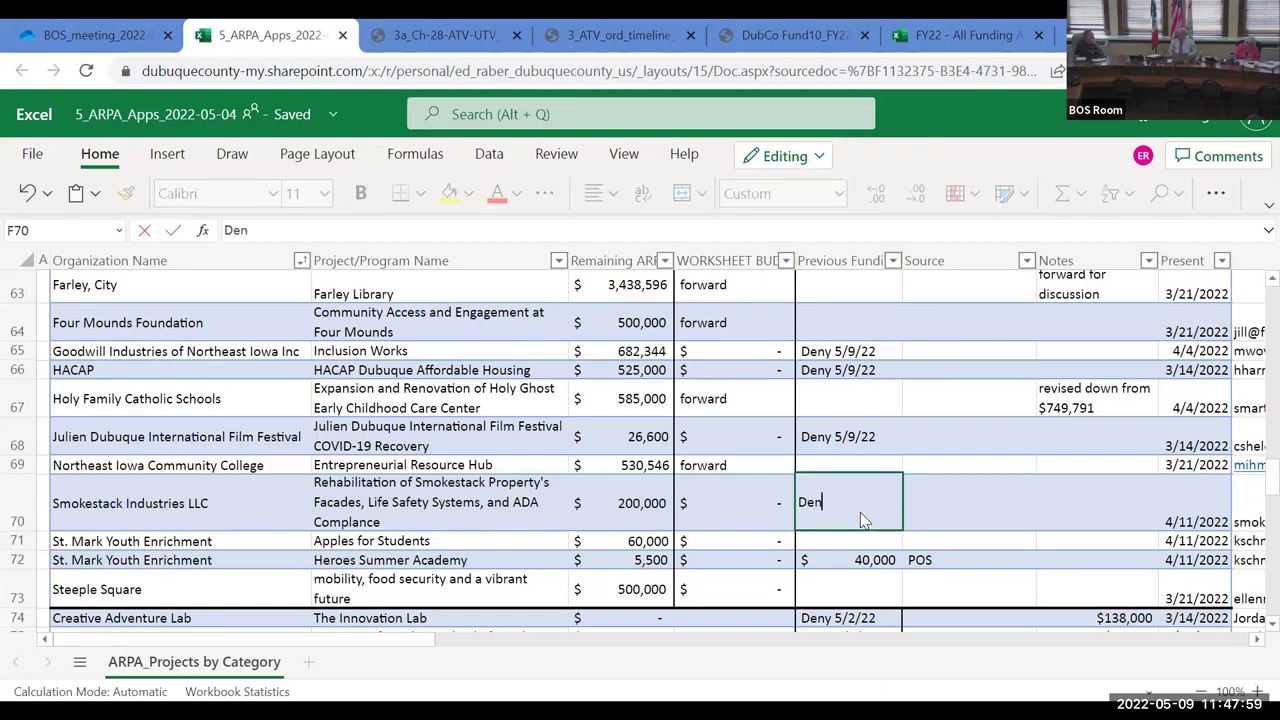
type("y 5/")
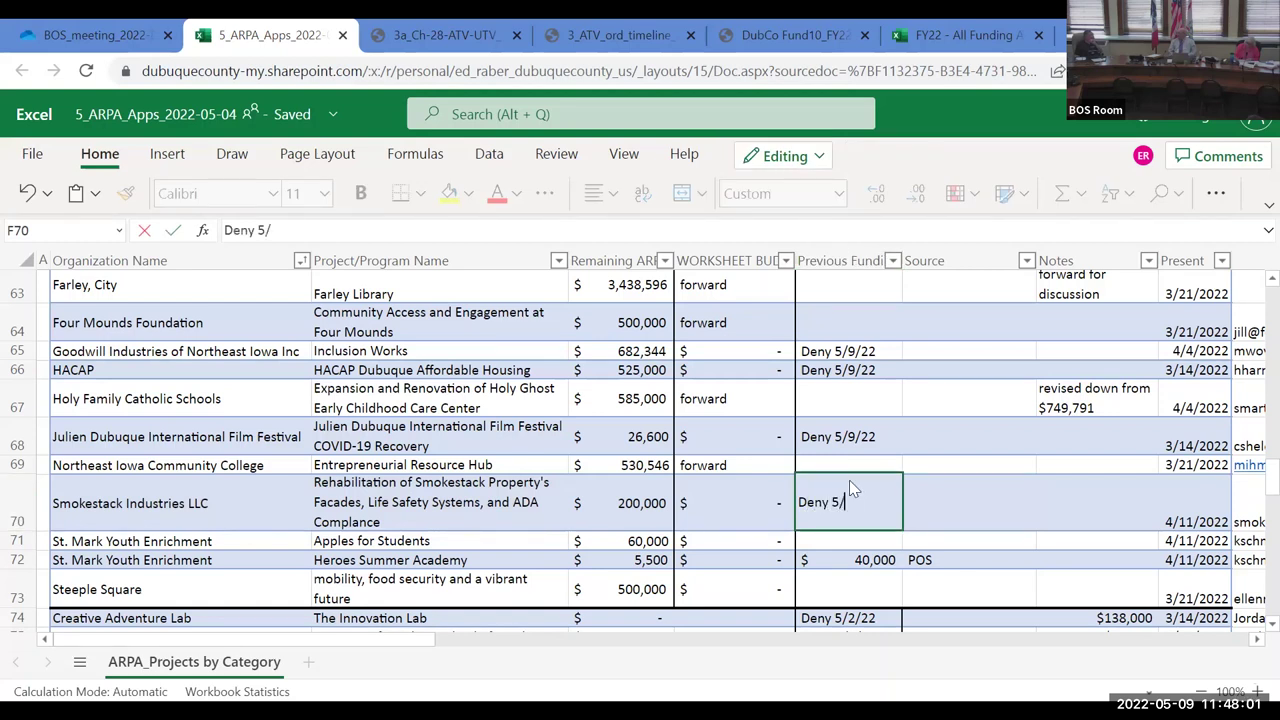
type("9/22")
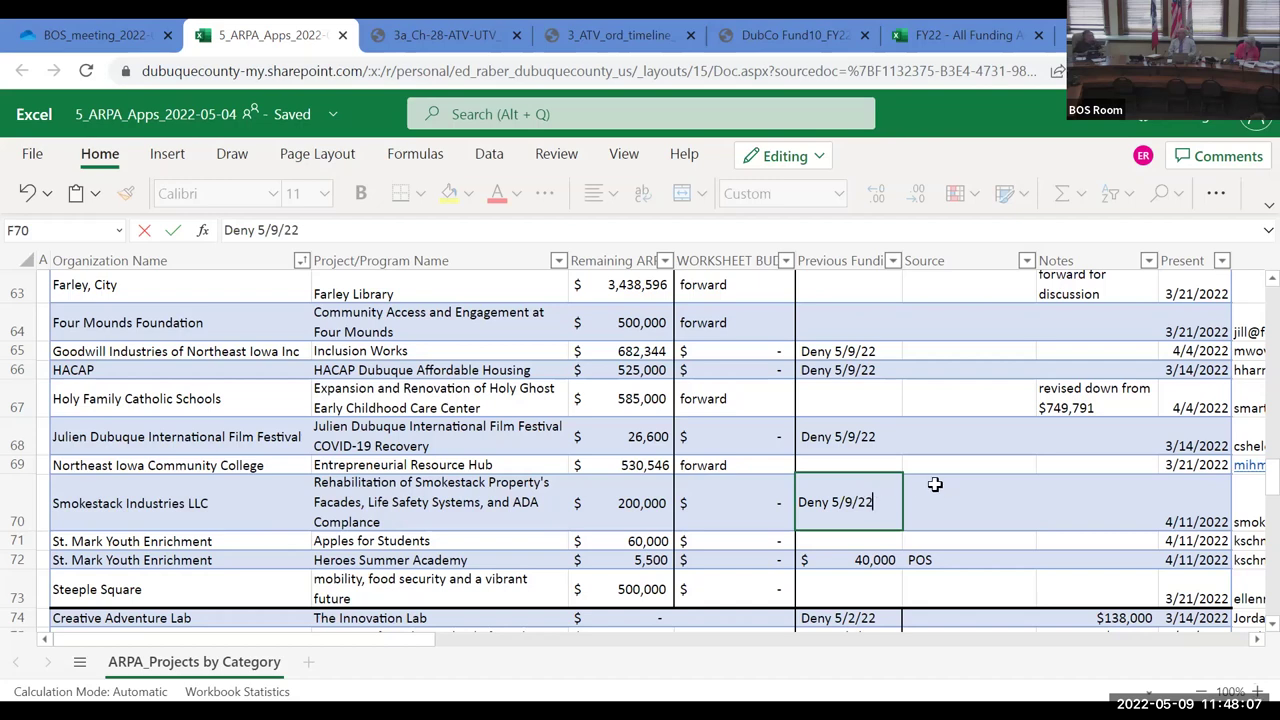
Step: Record "Deny 5/9/22" under Previous Funding for St. Mark Youth Enrichment's Apples for Students project in row 71
scroll(935, 484, "down", 2)
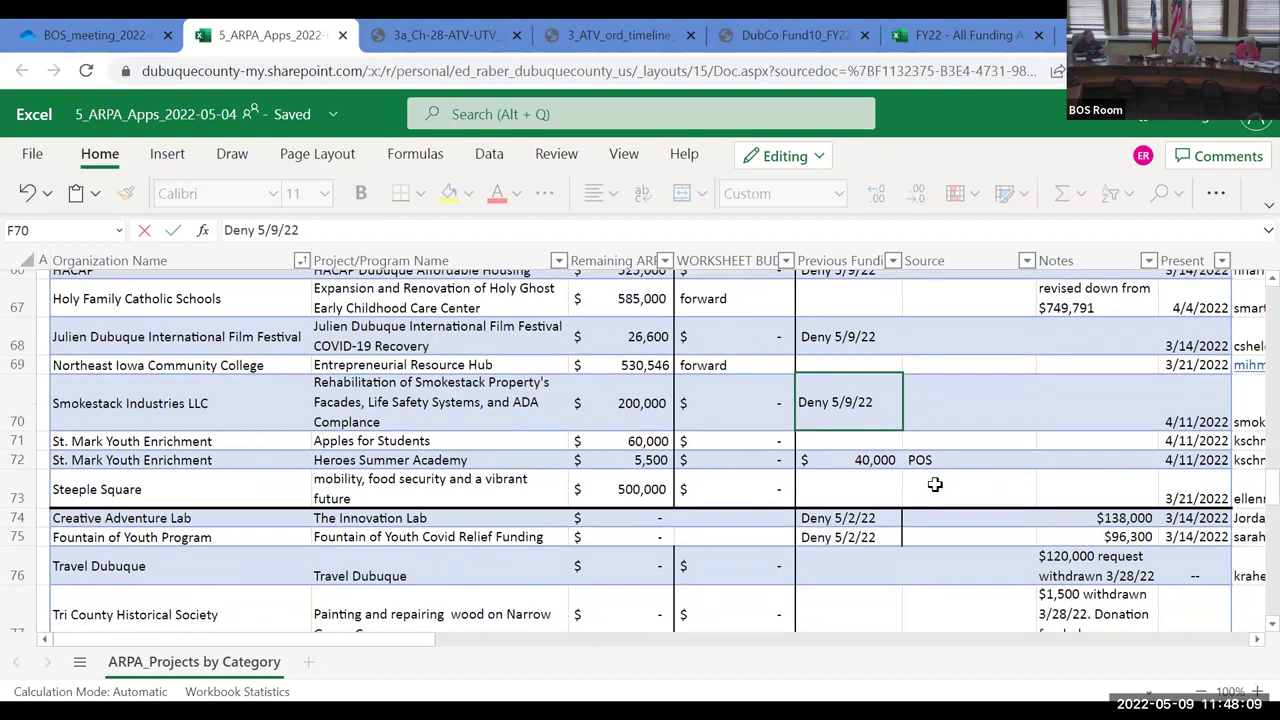
left_click(20, 441)
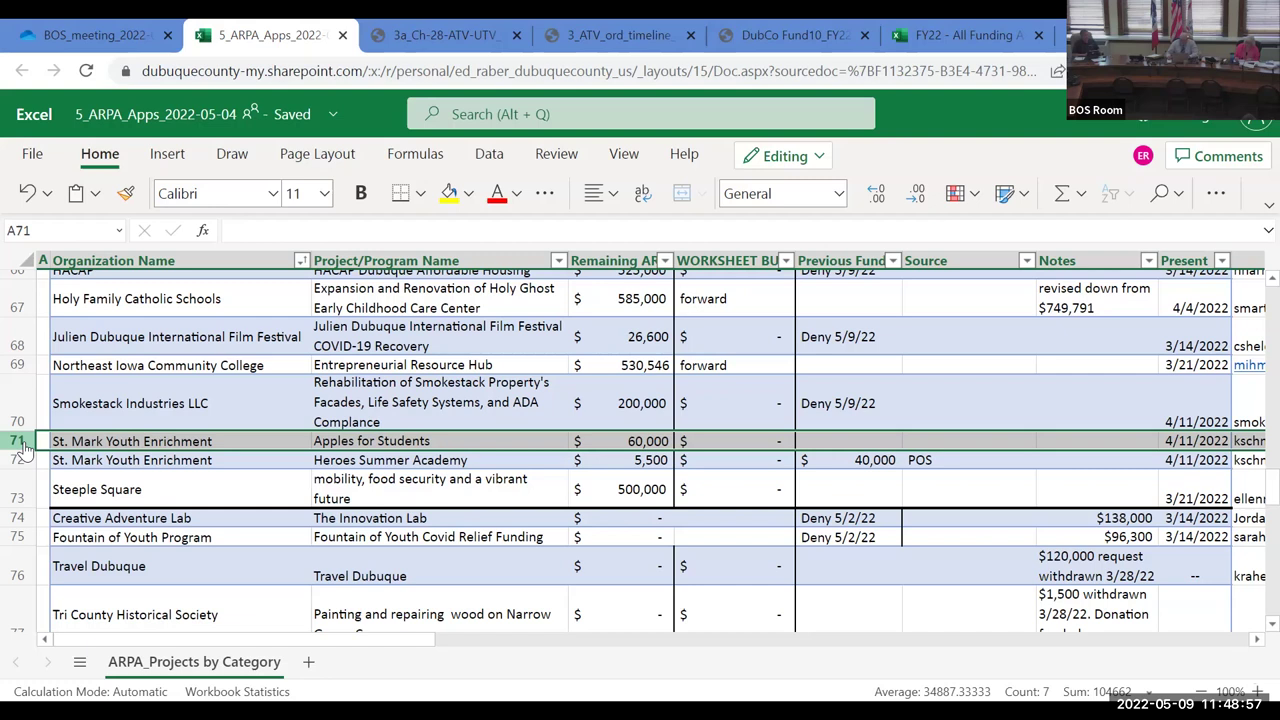
left_click(877, 440)
type("Dney")
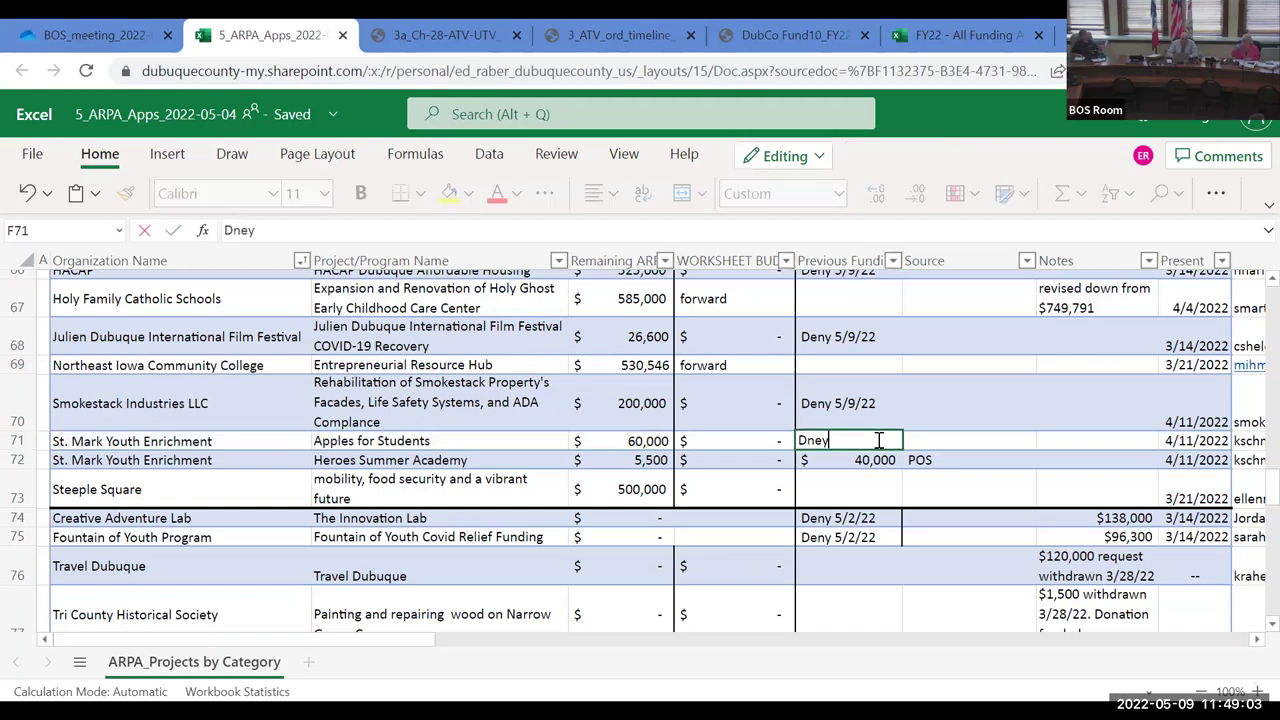
key("BackSpace")
key("BackSpace")
key("BackSpace")
type("eny 5/9/2")
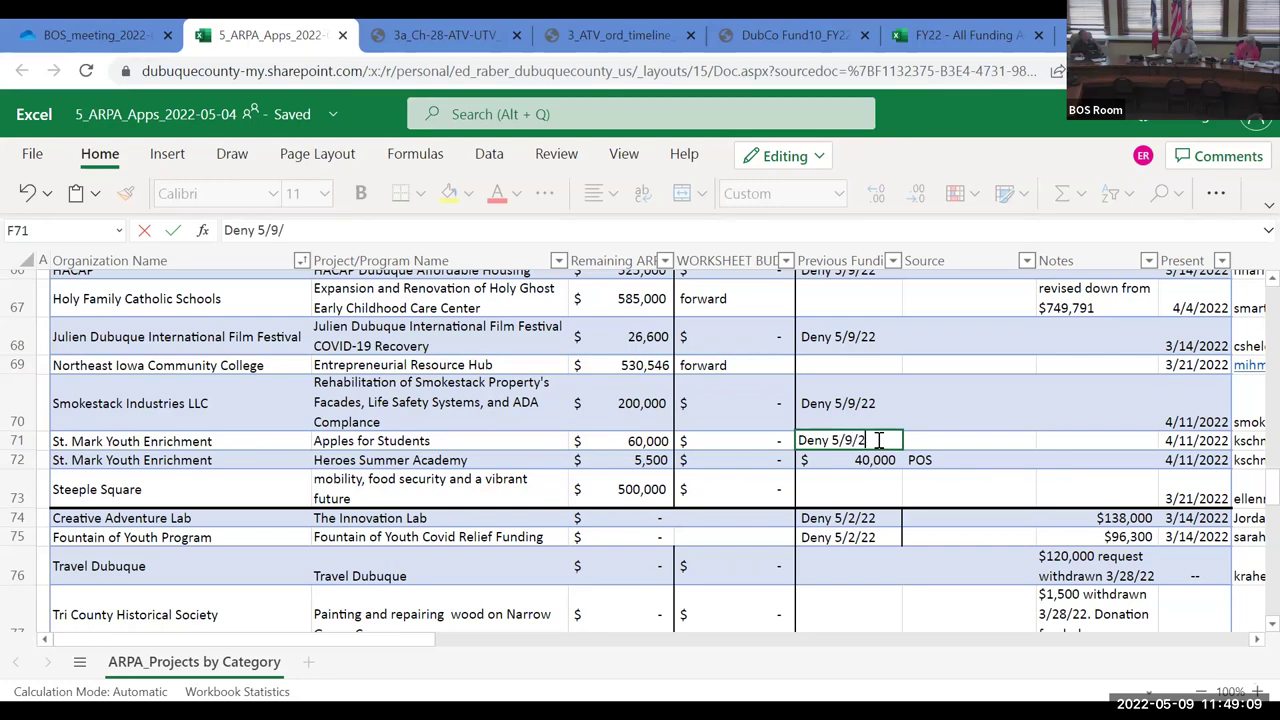
type("2")
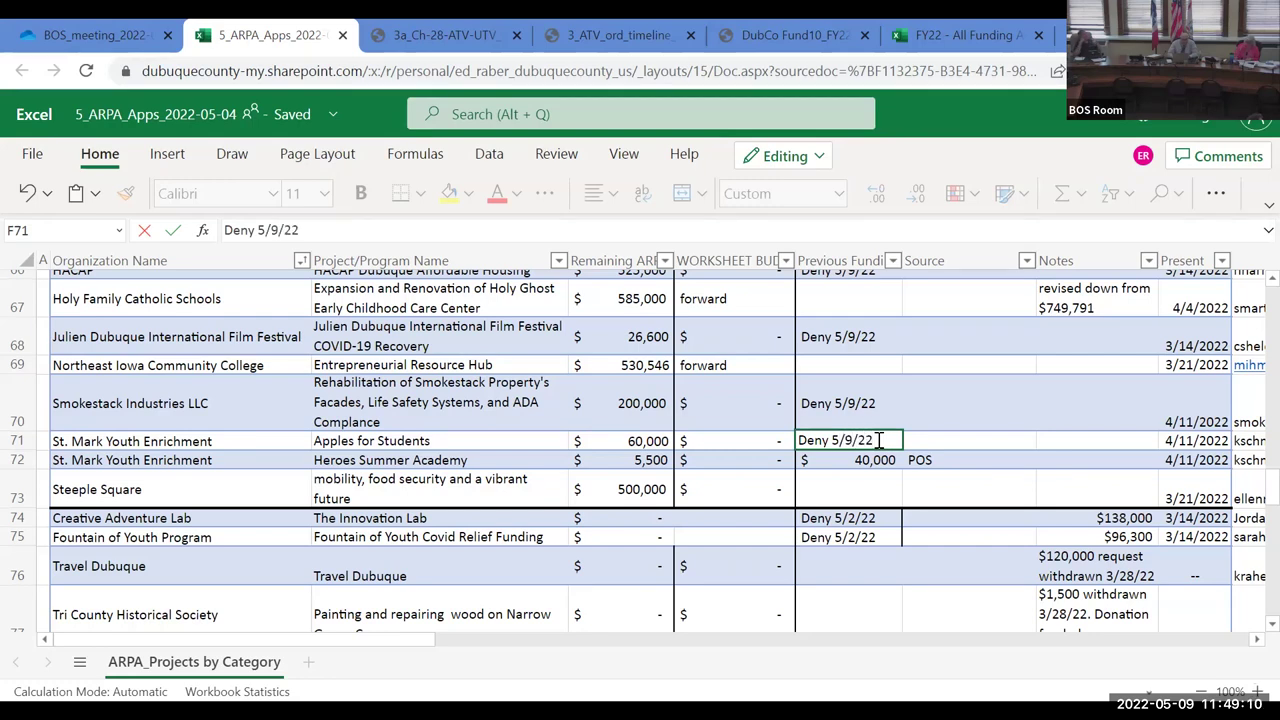
Step: Enter the note "Withdrawn" for St. Mark Youth Enrichment's Heroes Summer Academy project in row 72
left_click(14, 462)
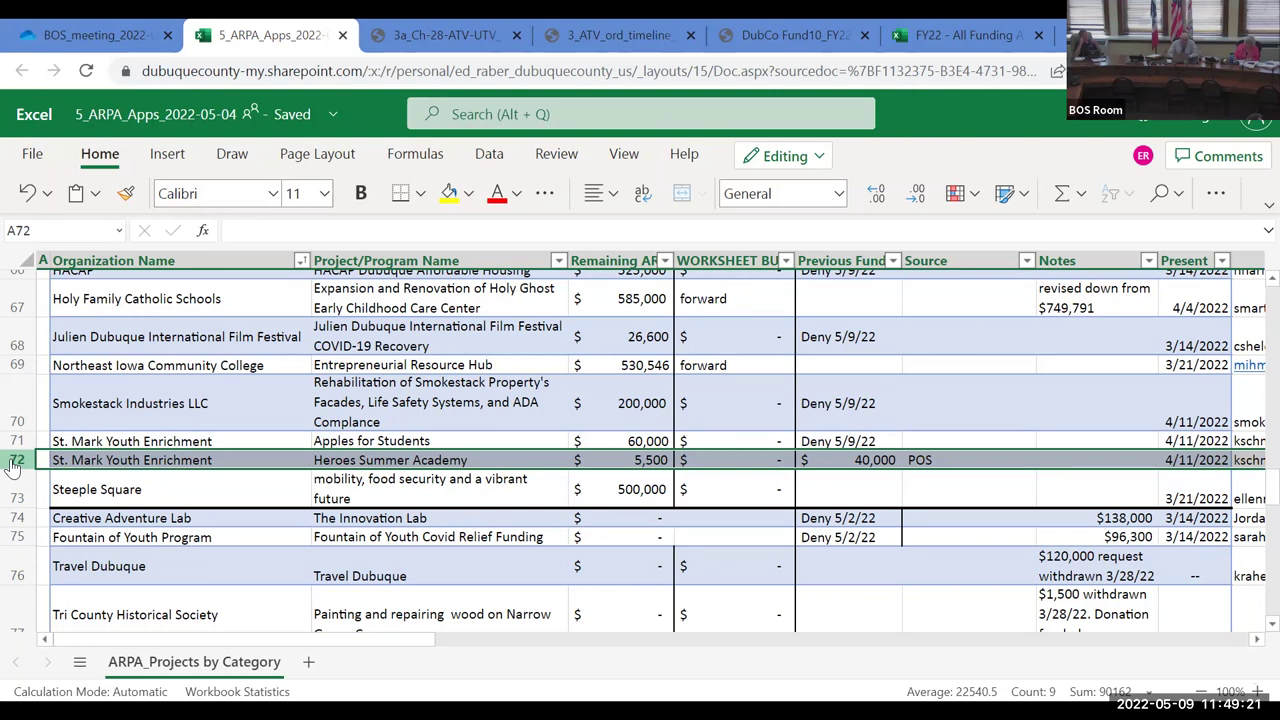
left_click(1008, 460)
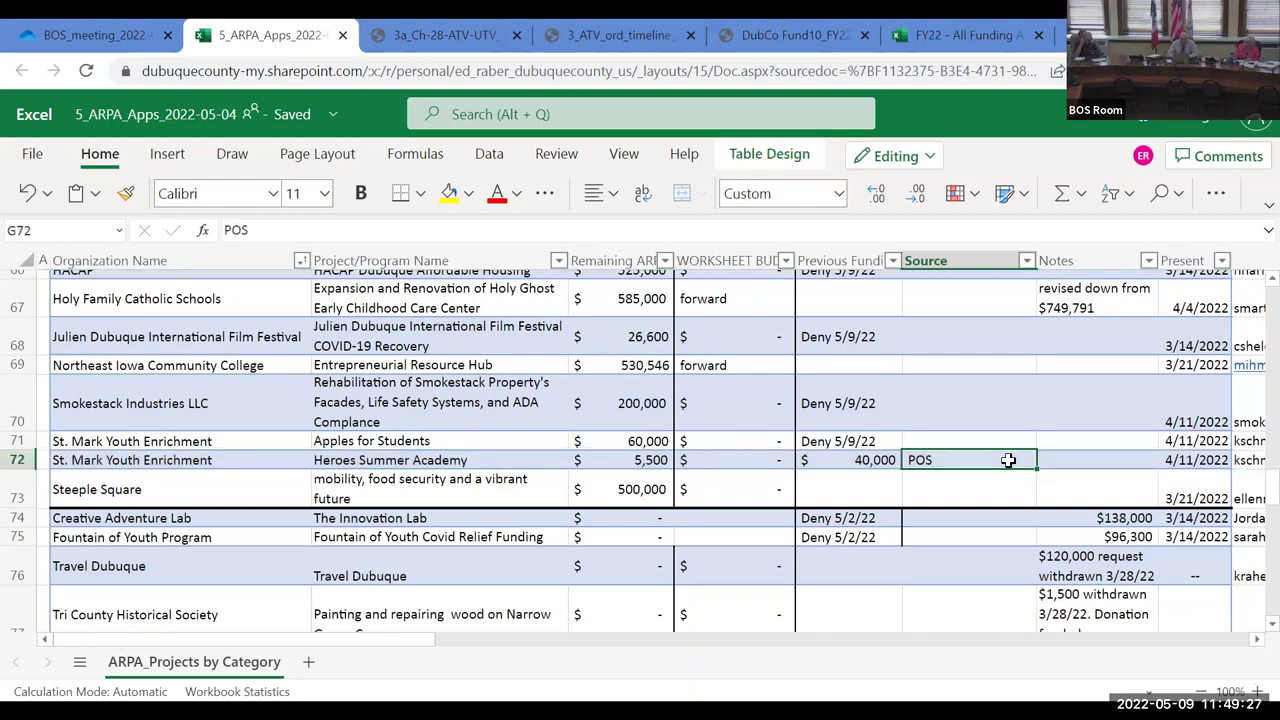
left_click(1095, 460)
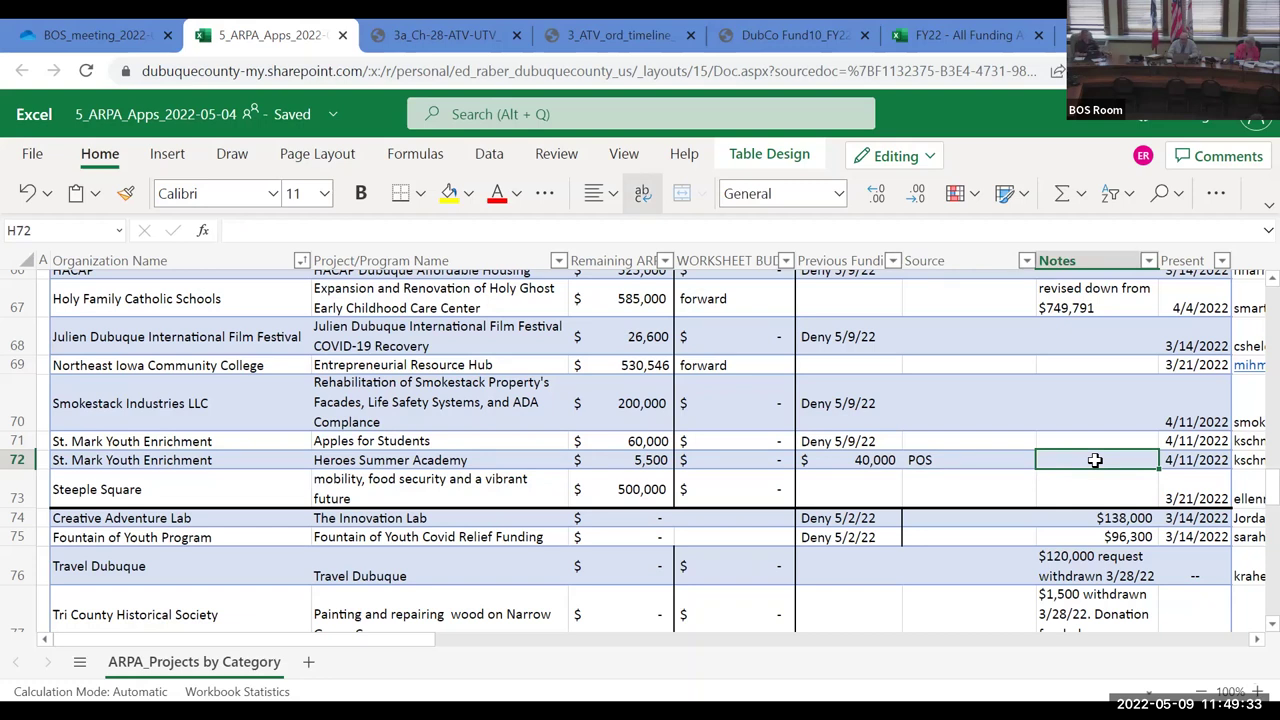
type("Withdra")
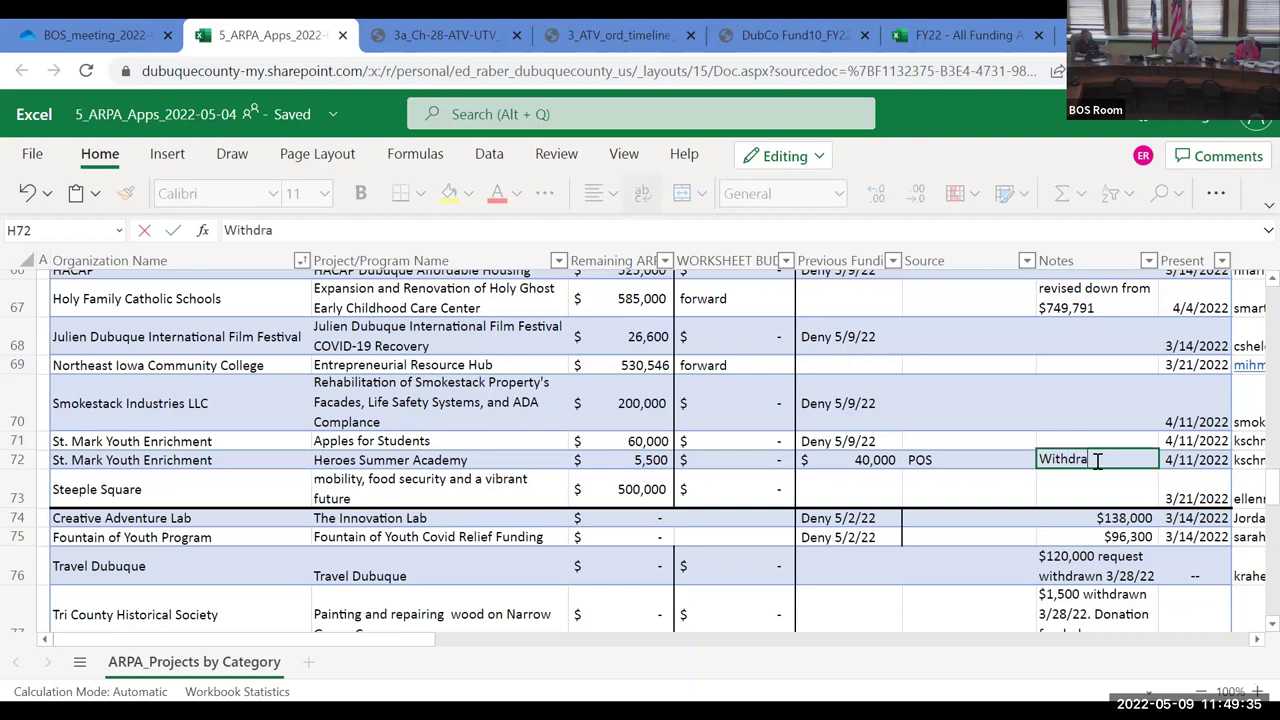
type("wn")
Step: Enter "forward" as the worksheet budget for the Steeple Square project in row 73
left_click(22, 490)
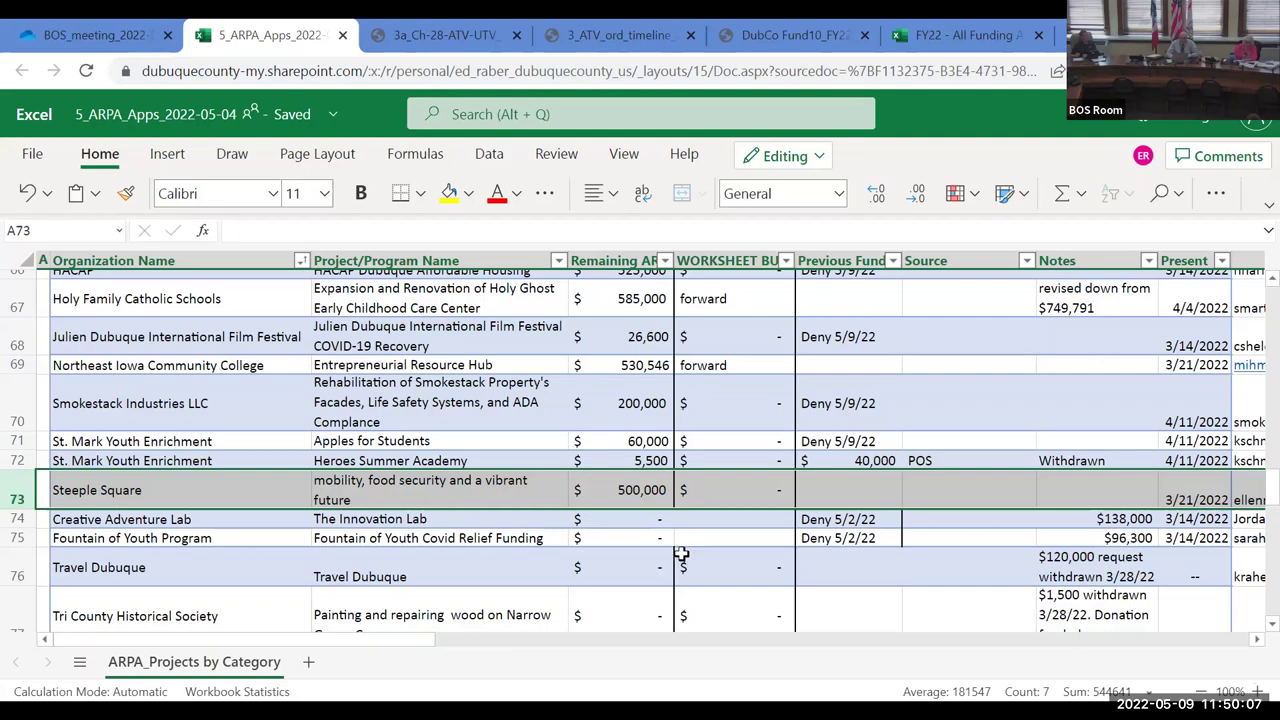
left_click(743, 494)
type("for")
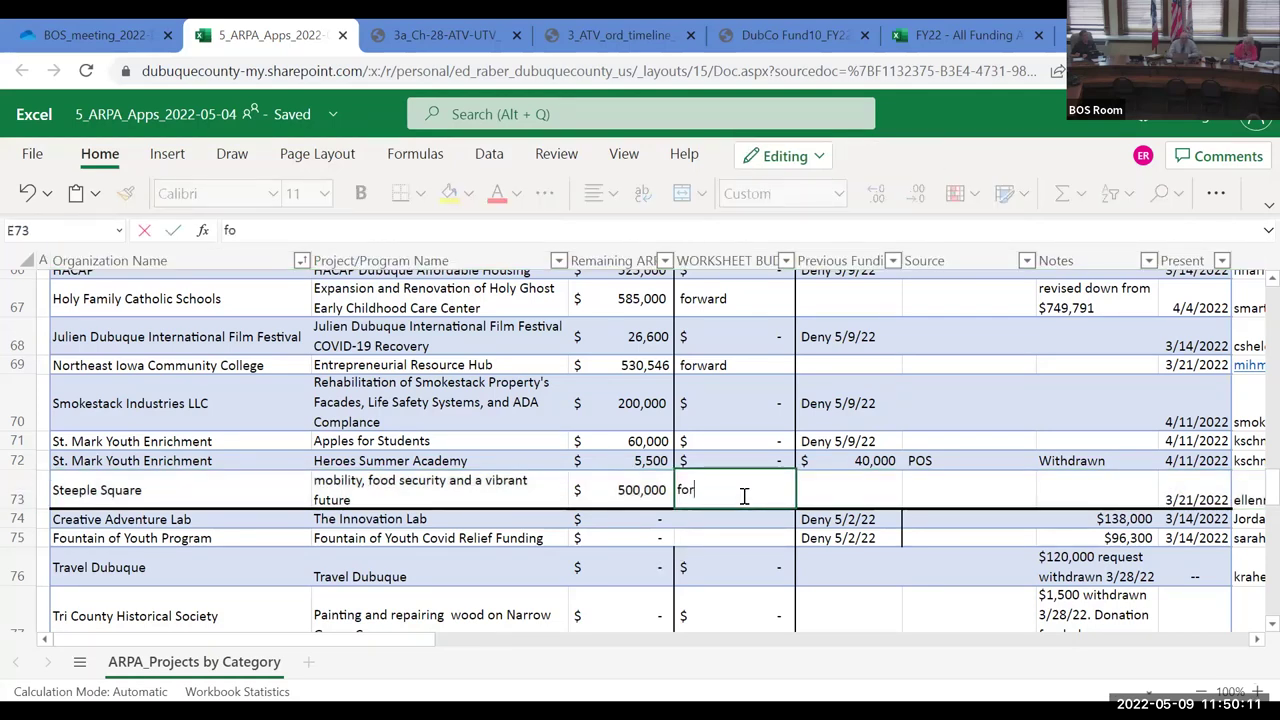
type("ward")
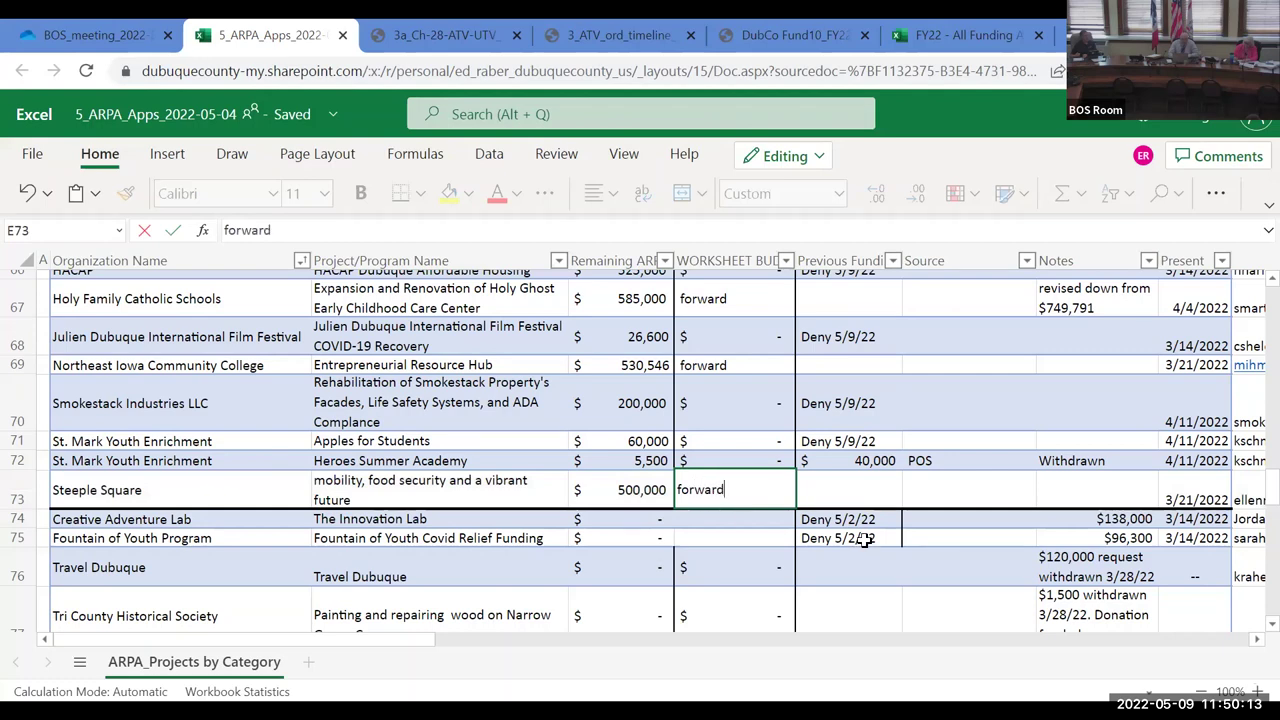
Step: Review the Address Negative Economic Impacts - Internal table and the Water, Sewer, and Broadband Infrastructure tables for the next applications
scroll(865, 540, "down", 2)
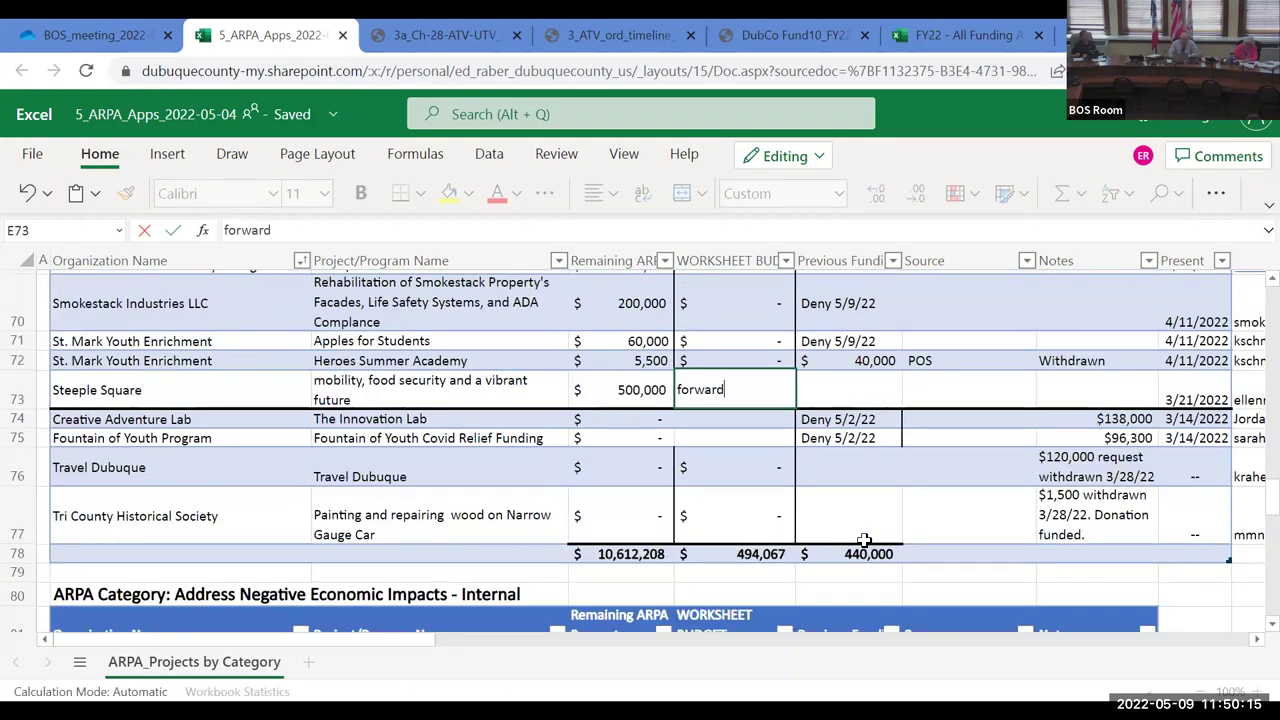
scroll(865, 540, "down", 4)
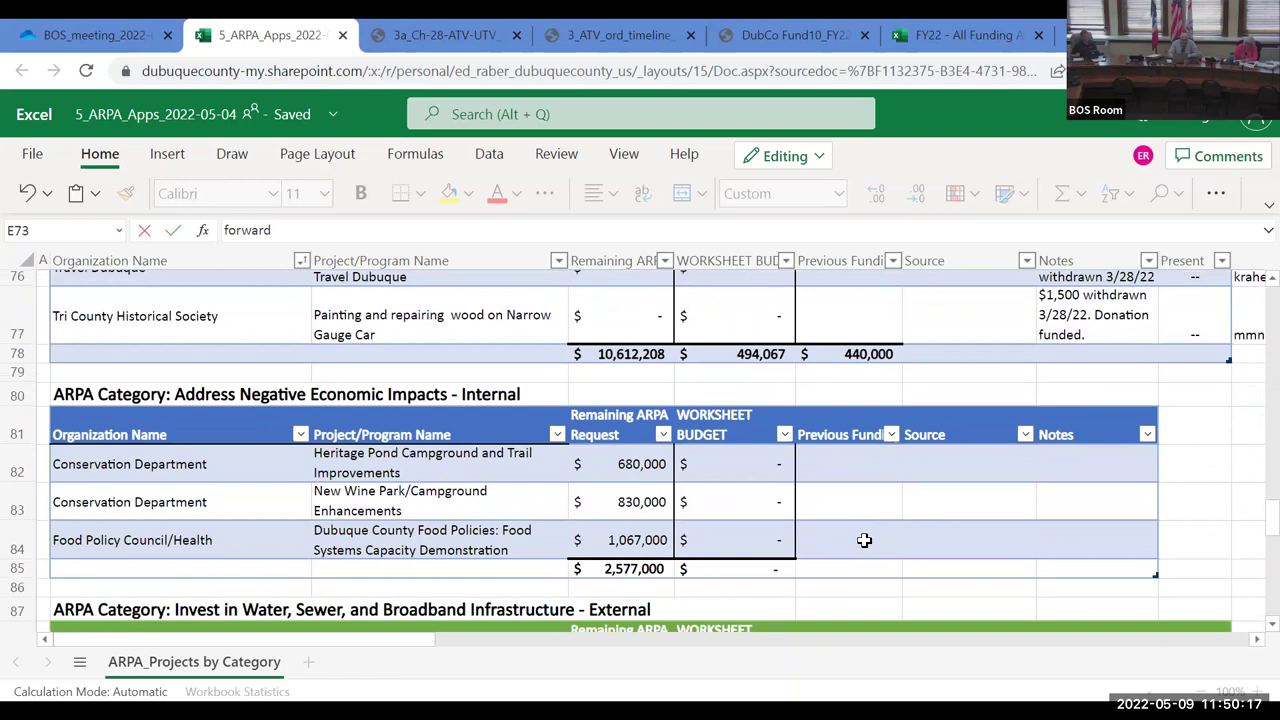
scroll(865, 540, "down", 4)
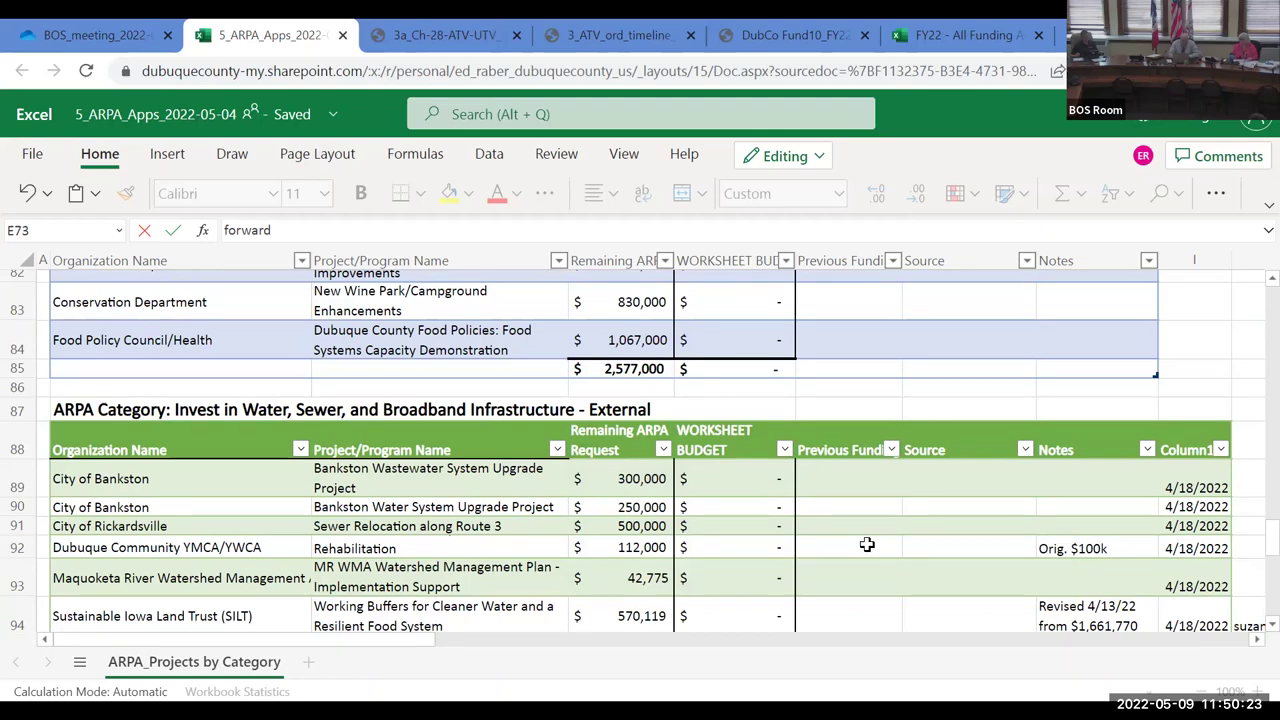
scroll(867, 544, "up", 2)
scroll(867, 544, "down", 5)
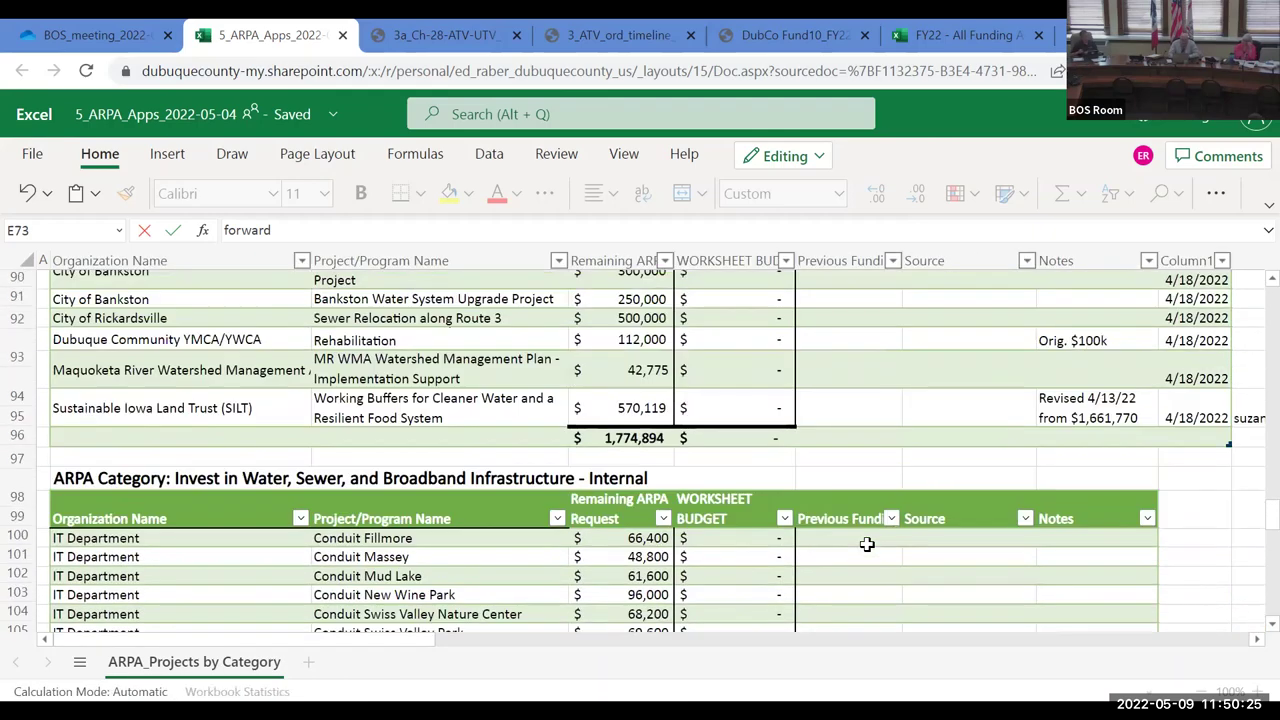
scroll(867, 544, "up", 3)
scroll(867, 544, "down", 3)
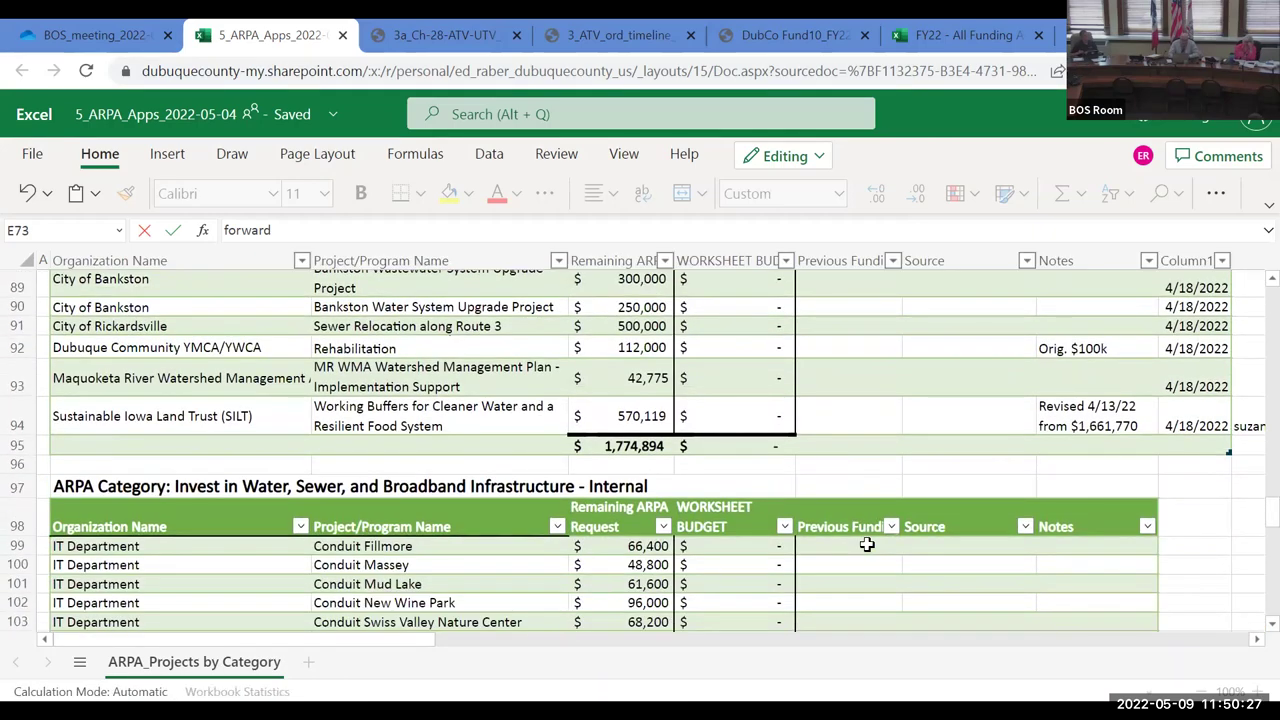
scroll(867, 544, "up", 3)
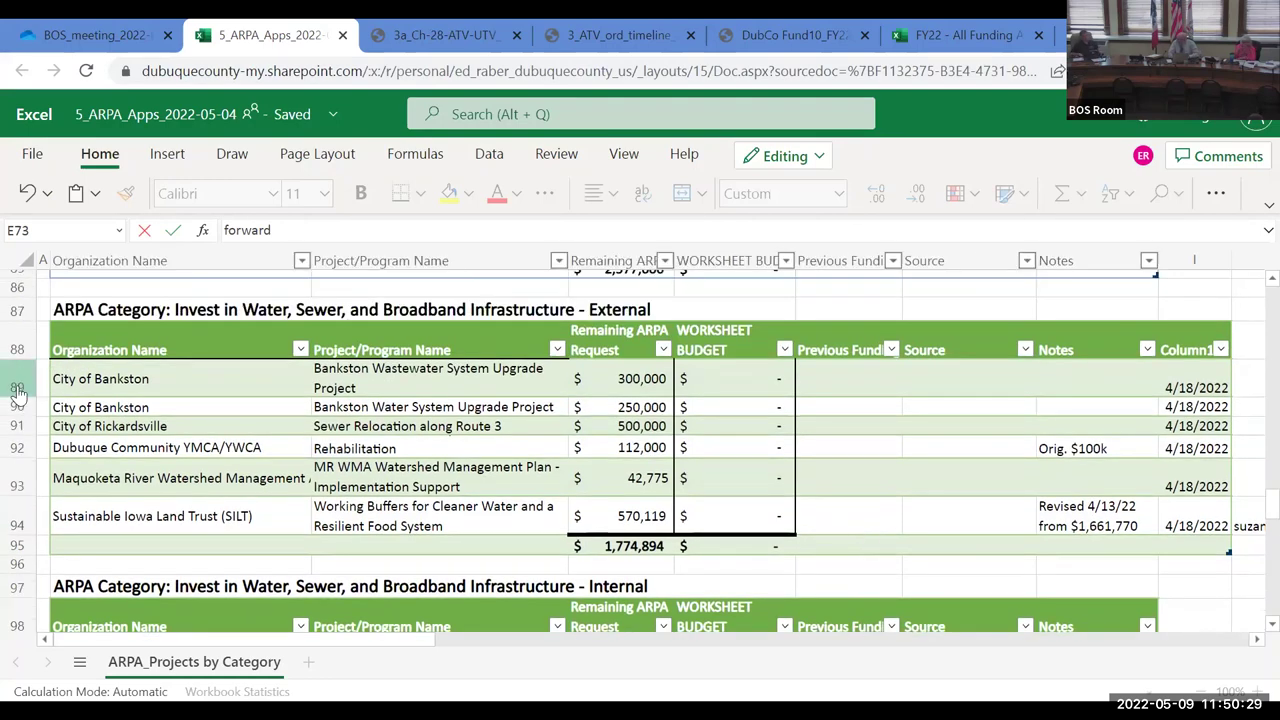
left_click(17, 388)
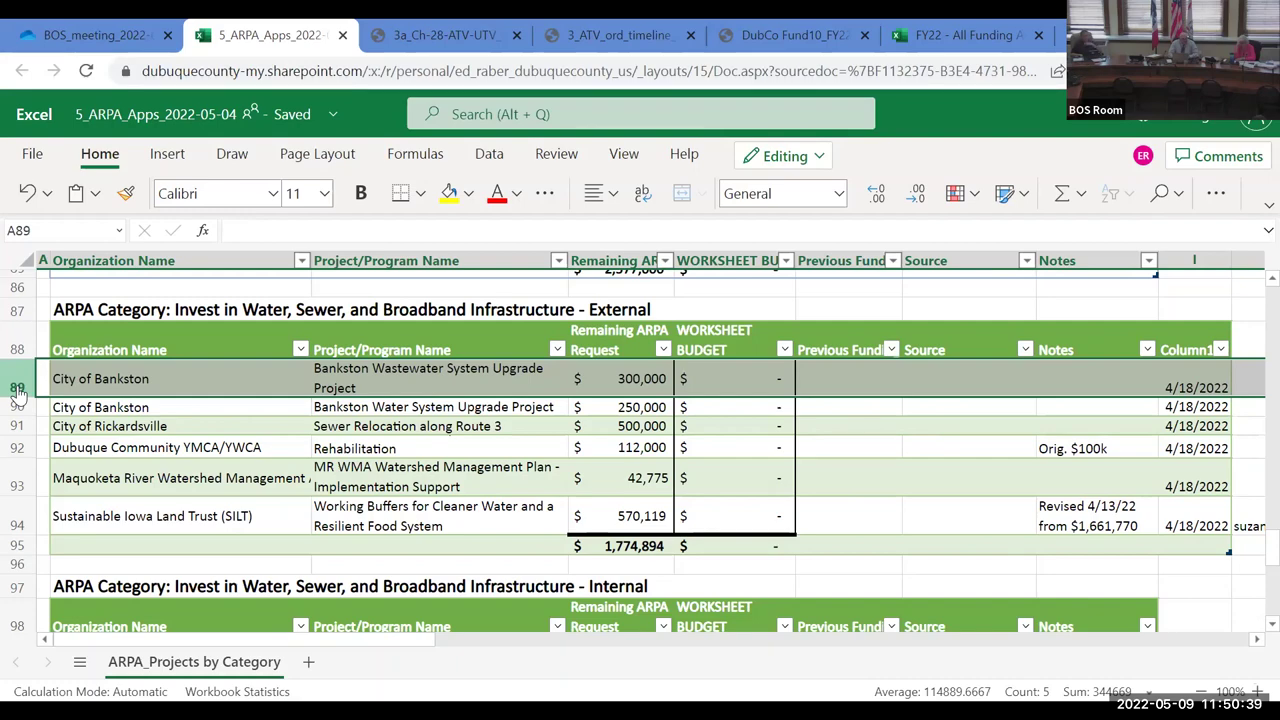
left_click(316, 431)
scroll(314, 433, "up", 5)
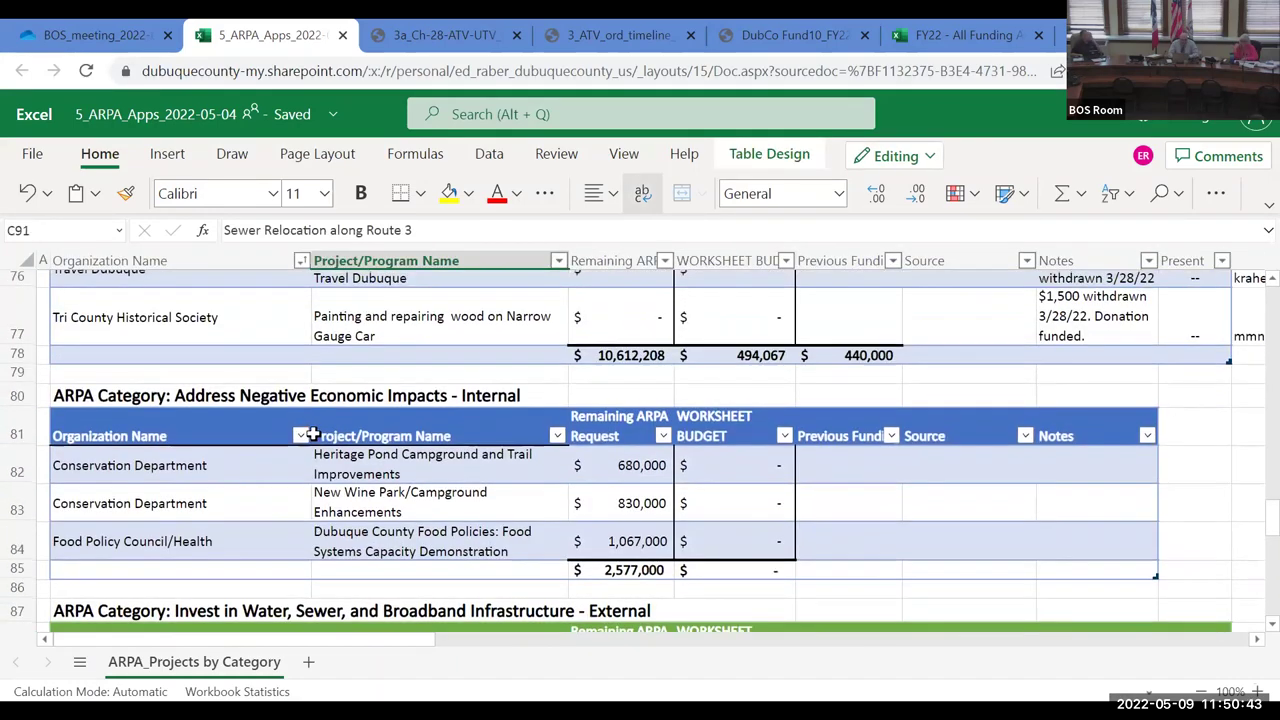
scroll(312, 434, "up", 2)
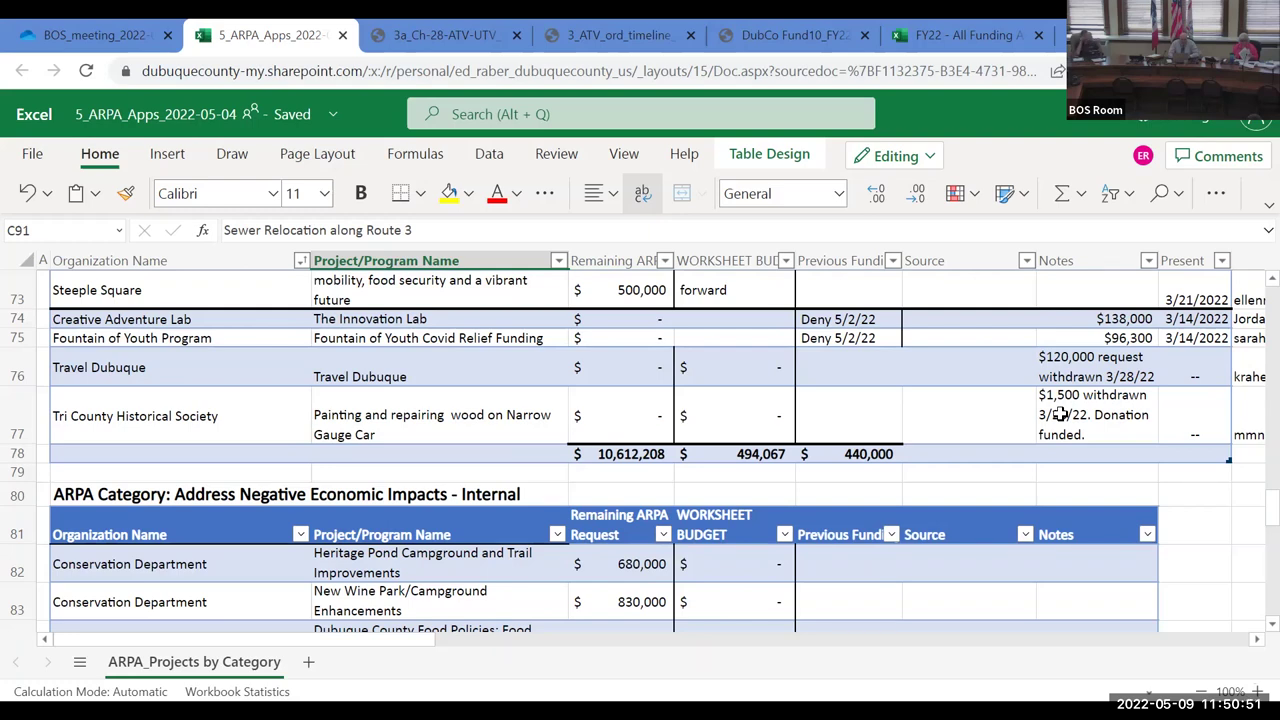
scroll(1028, 428, "down", 2)
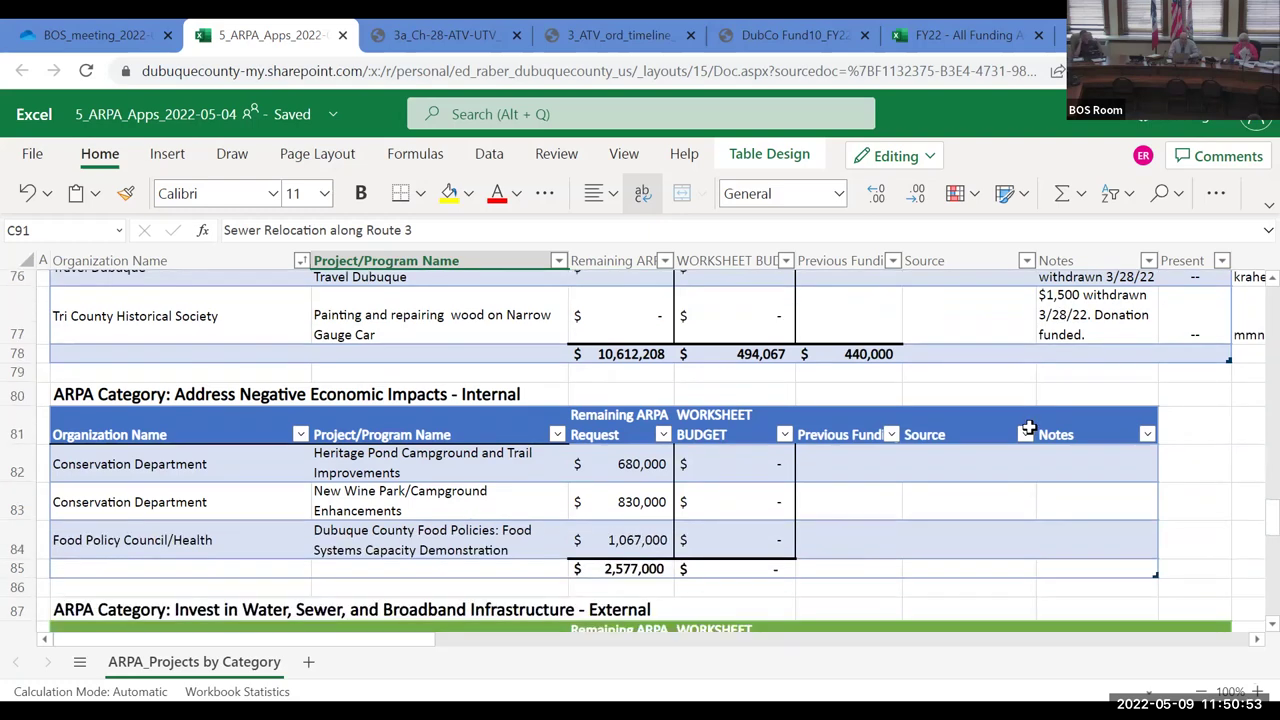
Step: Enter "forward" as the worksheet budget for the City of Bankston wastewater and water system upgrade projects in rows 89 and 90
scroll(1028, 428, "down", 6)
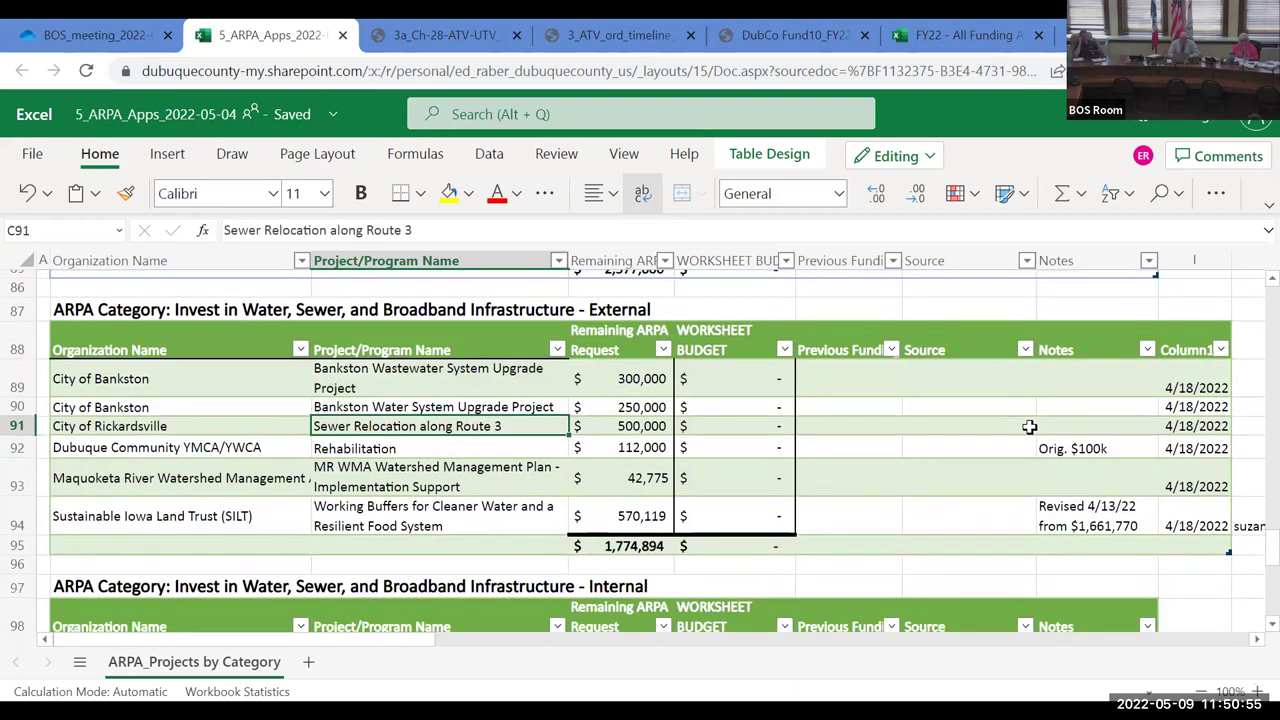
left_click(15, 384)
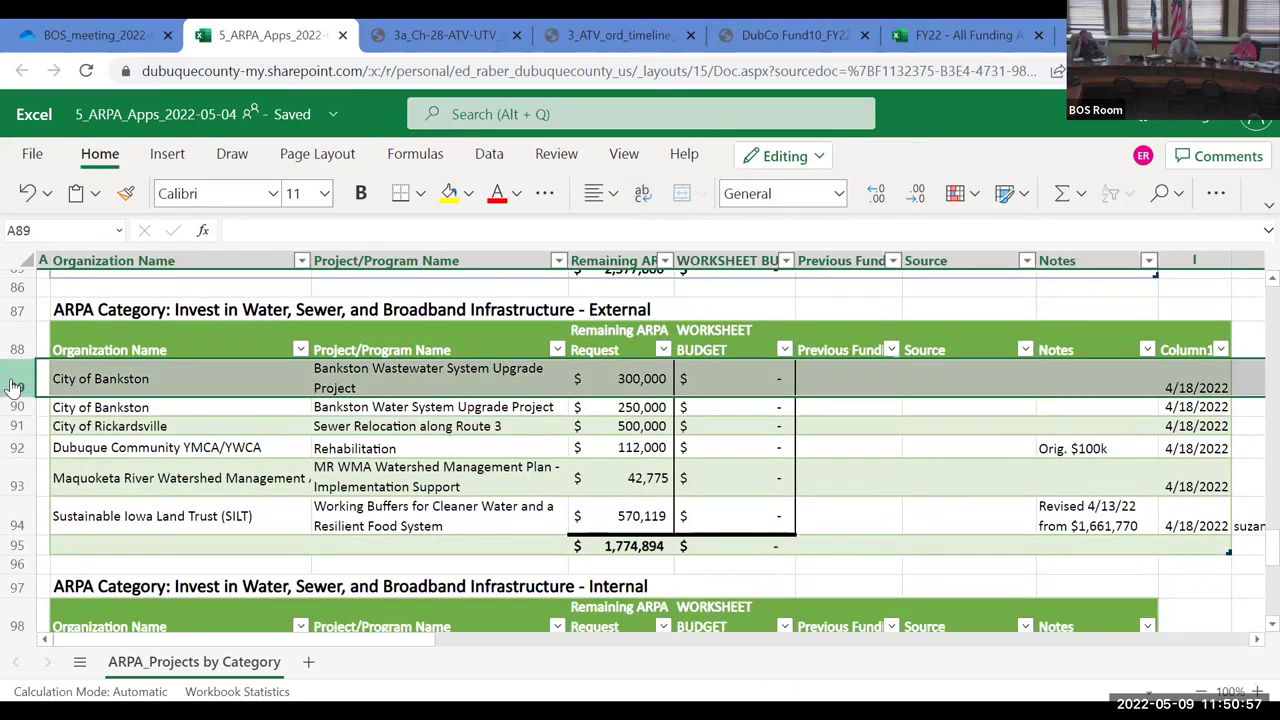
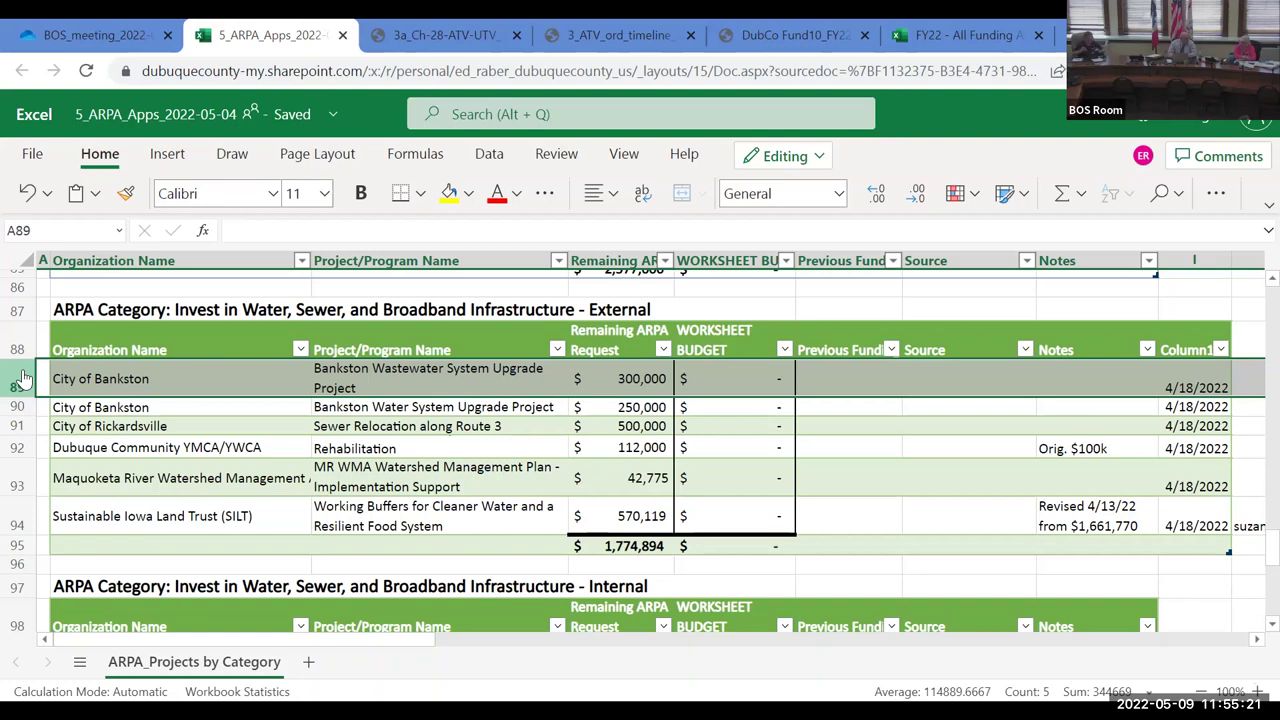
left_click(717, 379)
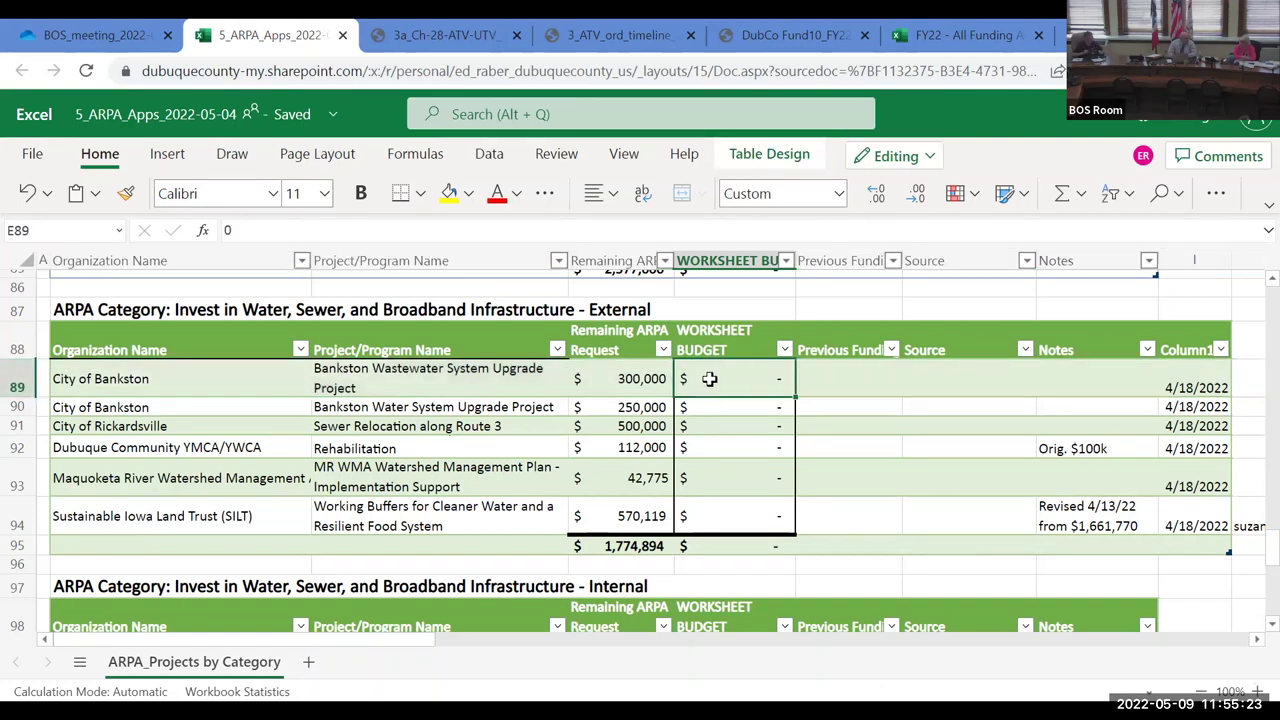
type("forward")
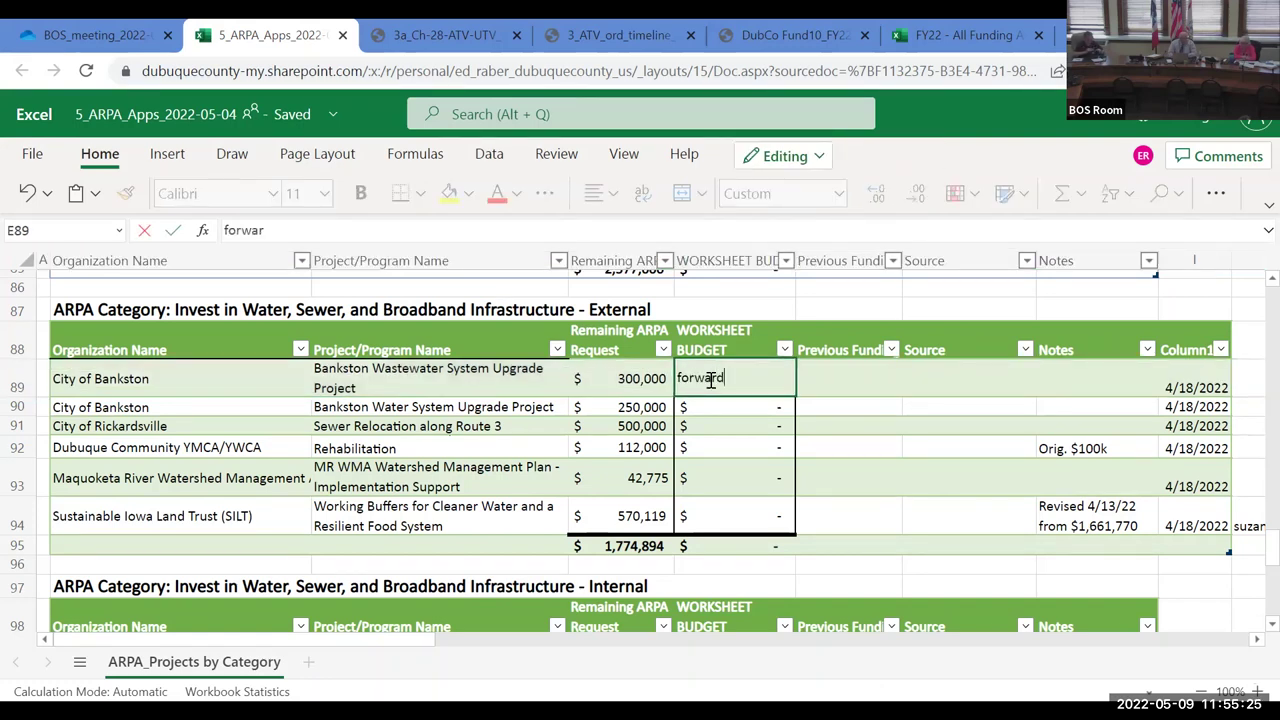
key("Return")
type("forward")
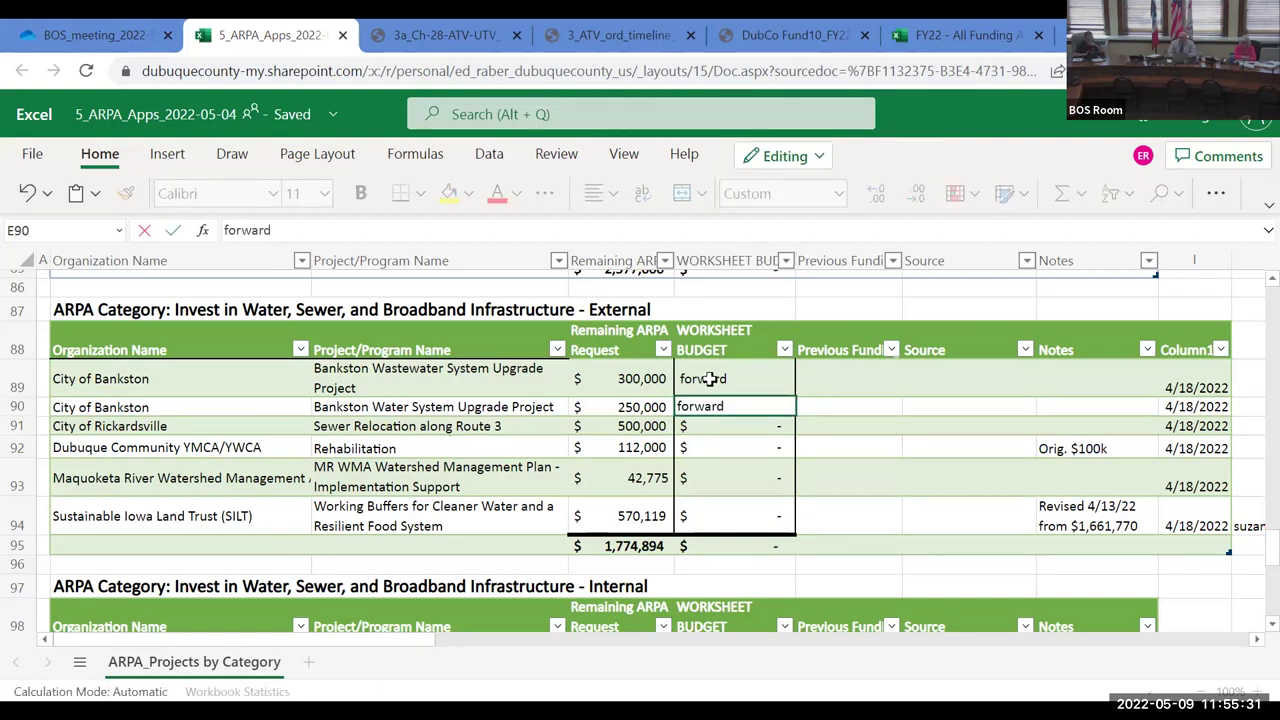
Step: Extend the row 89 worksheet budget entry to "forward - match" and fill it down to the Bankston Water System Upgrade Project in row 90
left_click(709, 378)
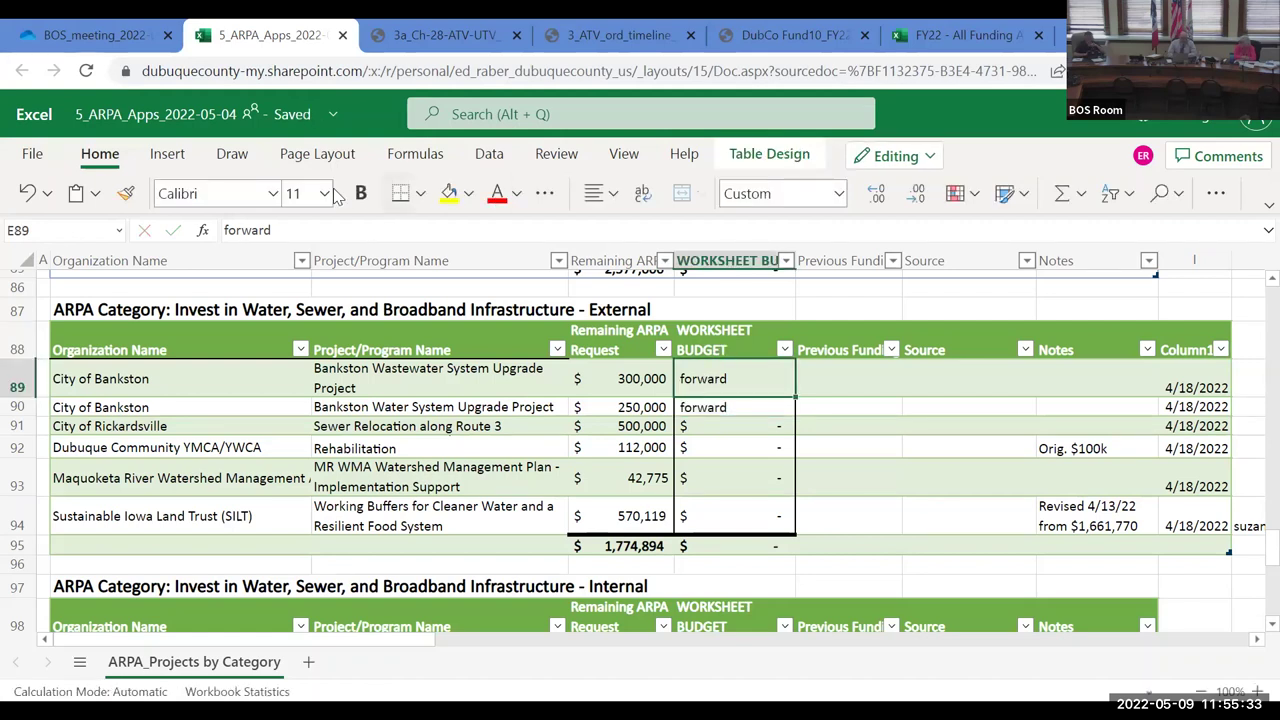
left_click(305, 230)
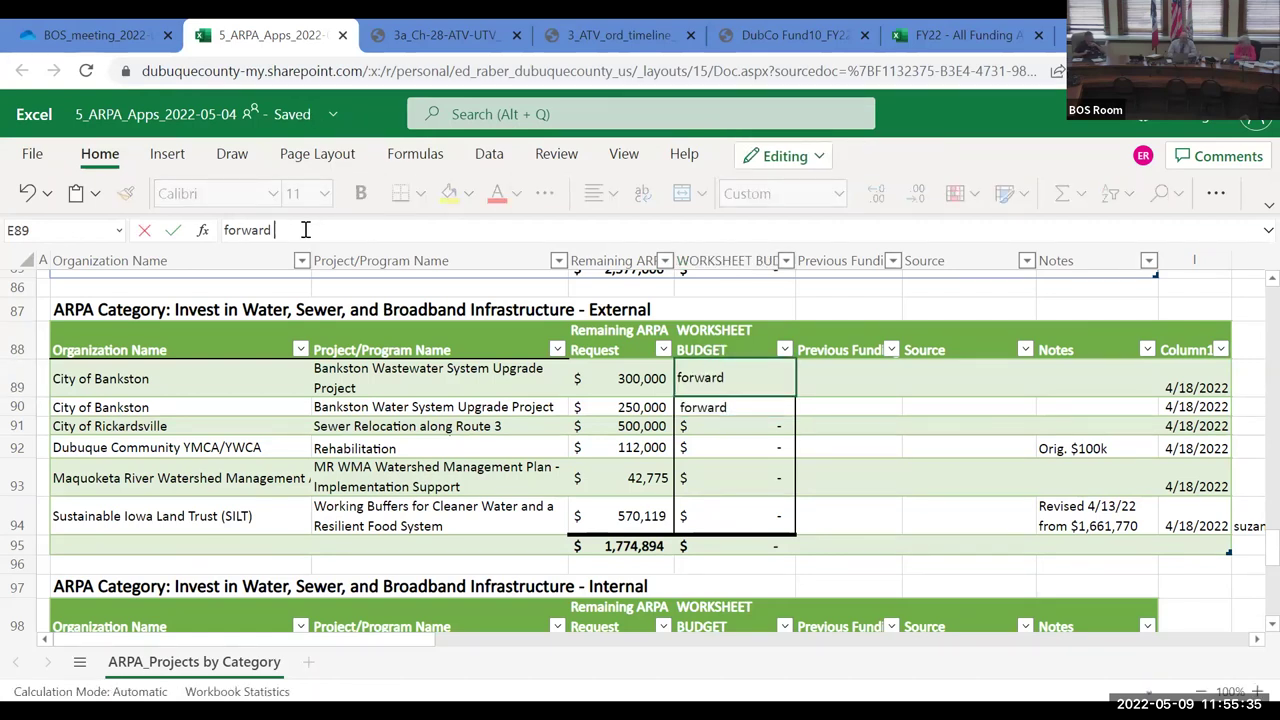
type("-")
type("matach")
key("BackSpace")
key("BackSpace")
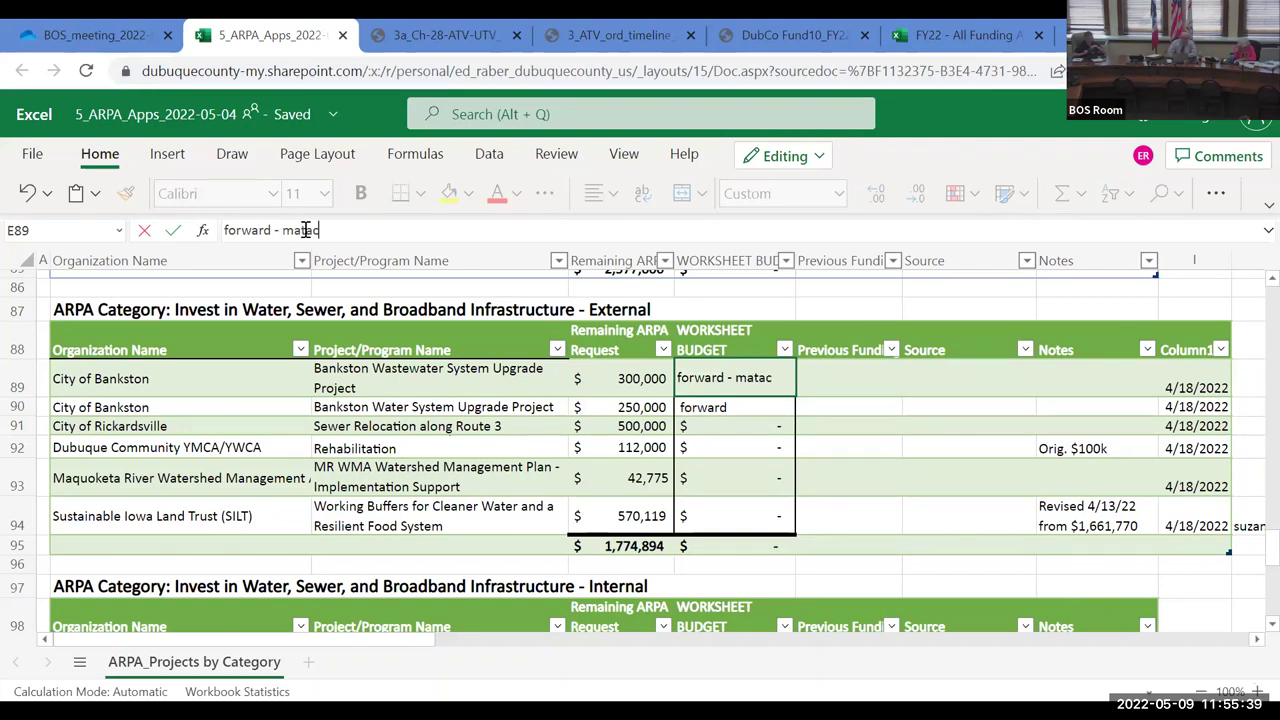
type("h")
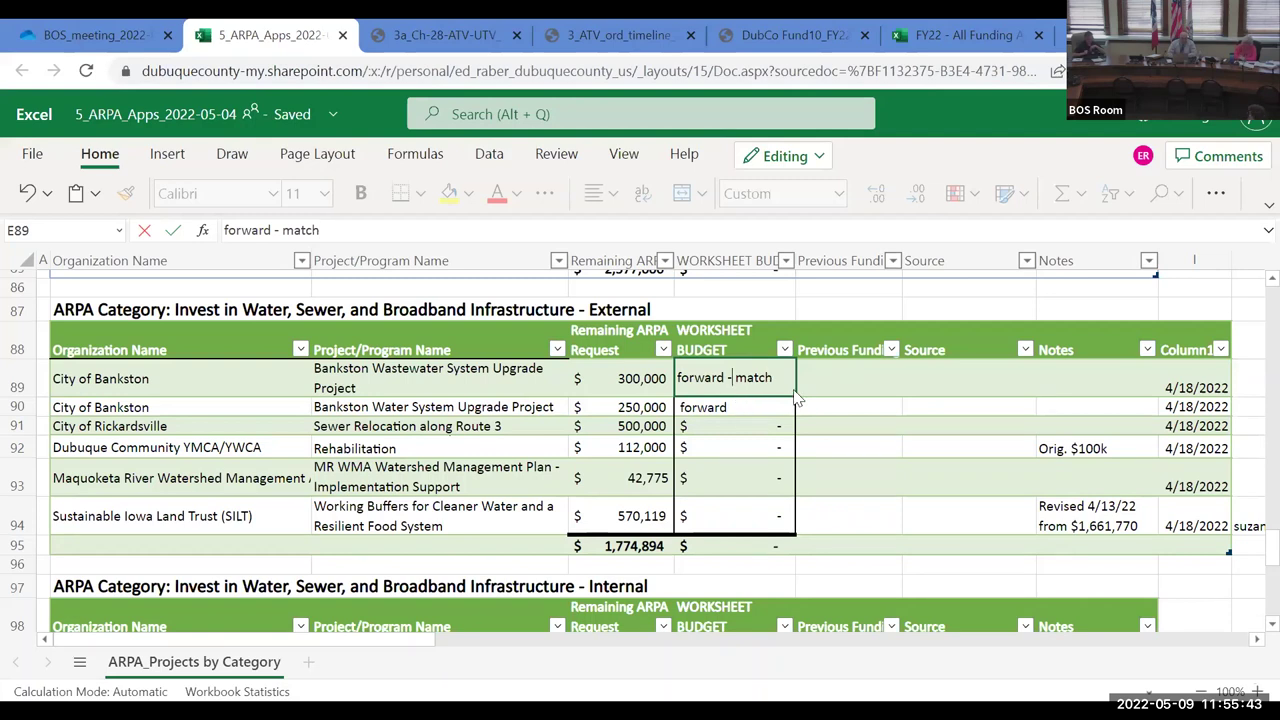
key("ctrl+Return")
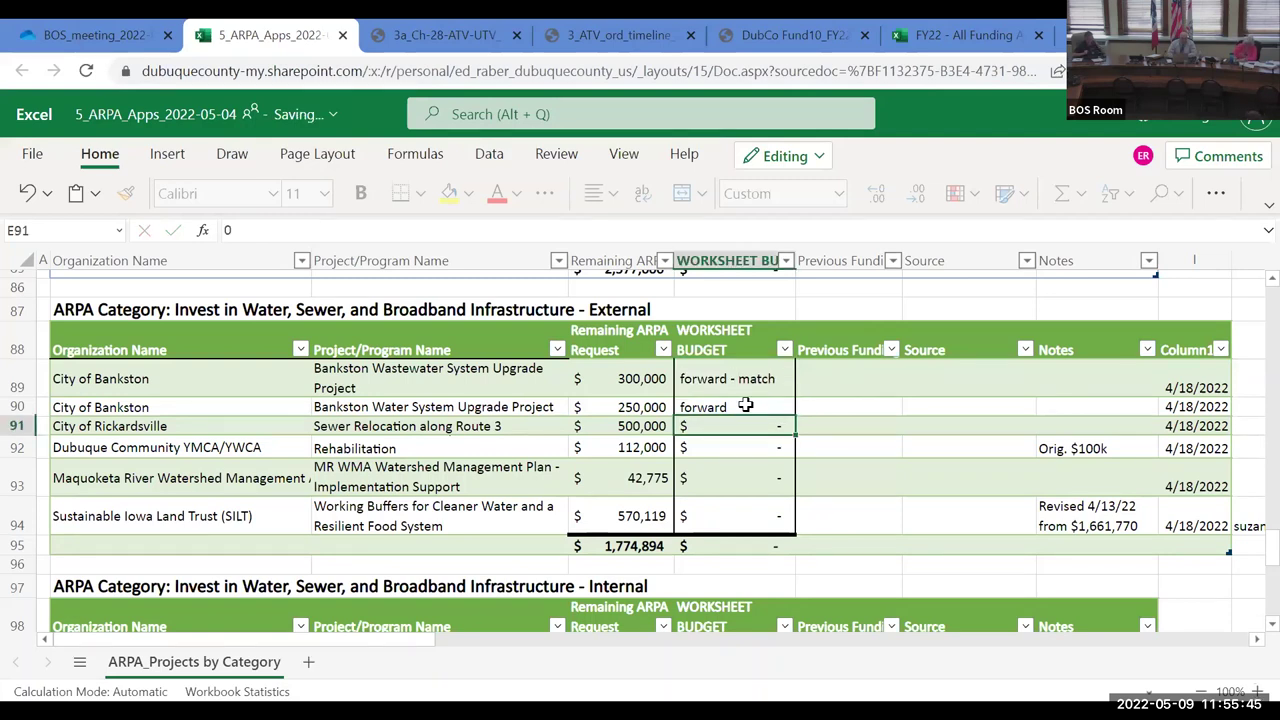
left_click_drag(794, 406, 792, 416)
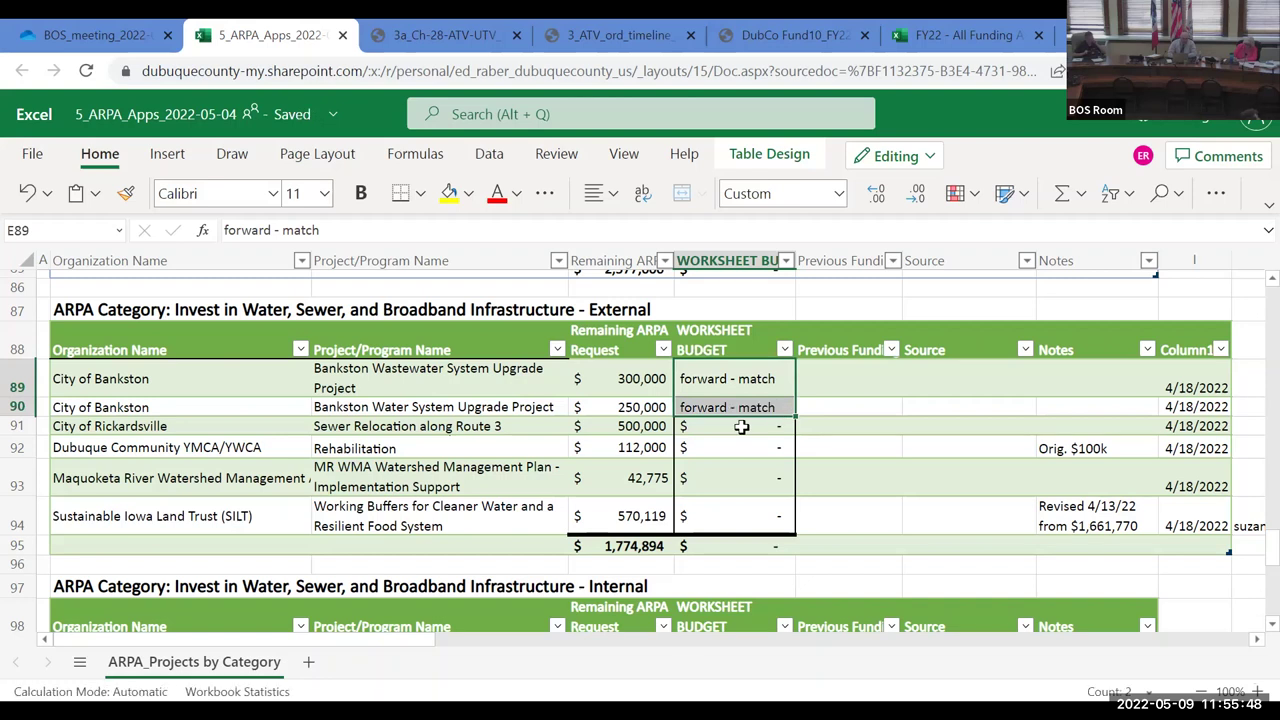
Step: Enter "forward" as the worksheet budget for the City of Rickardsville's Sewer Relocation along Route 3 project in row 91
left_click(16, 426)
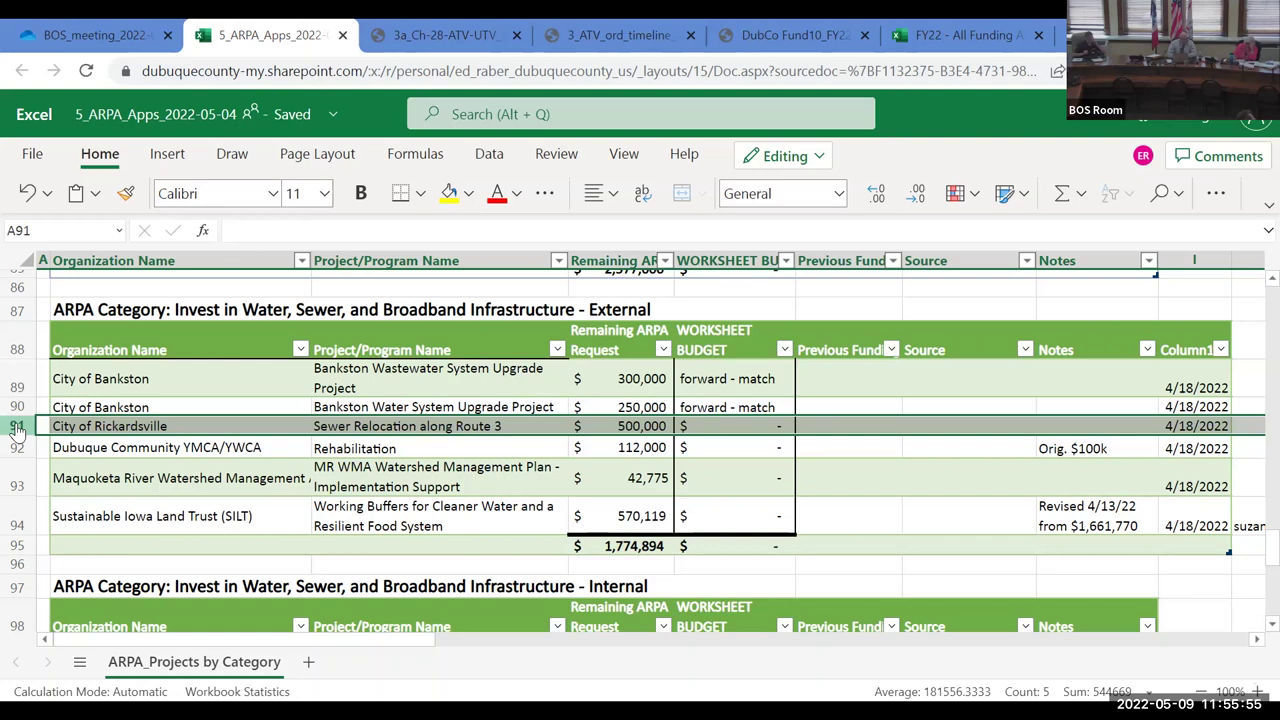
left_click(760, 428)
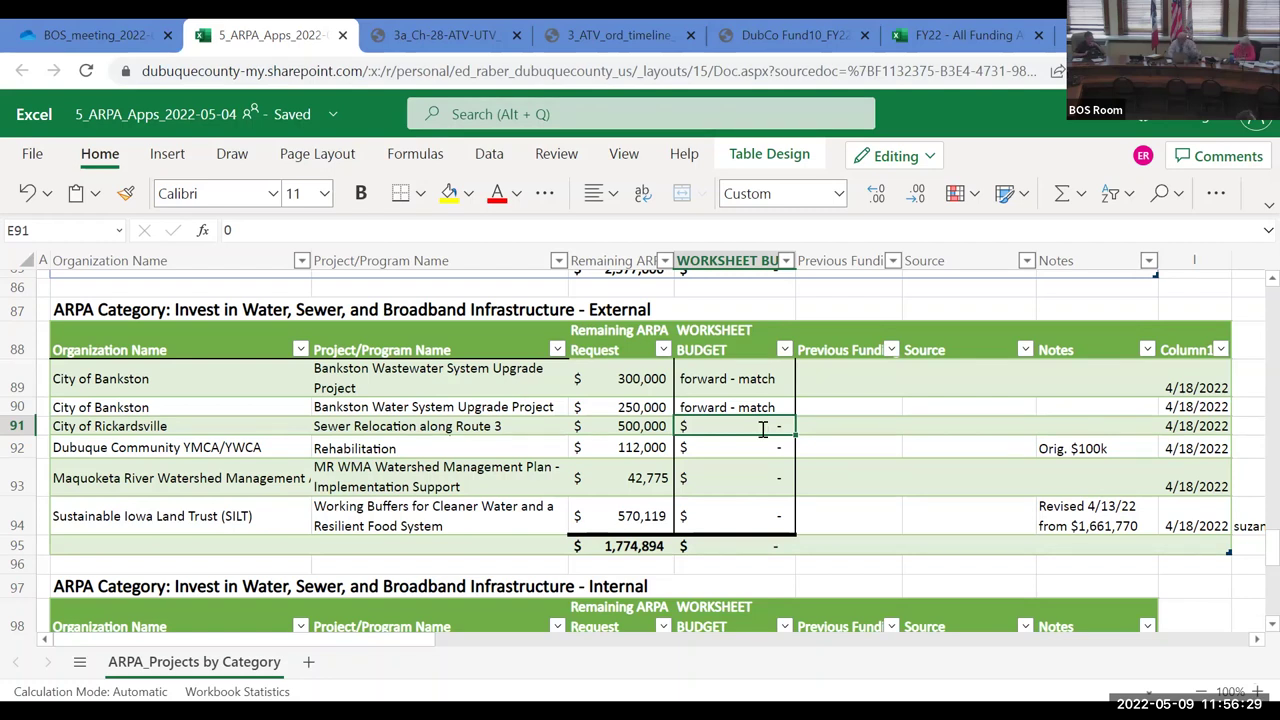
type("forward")
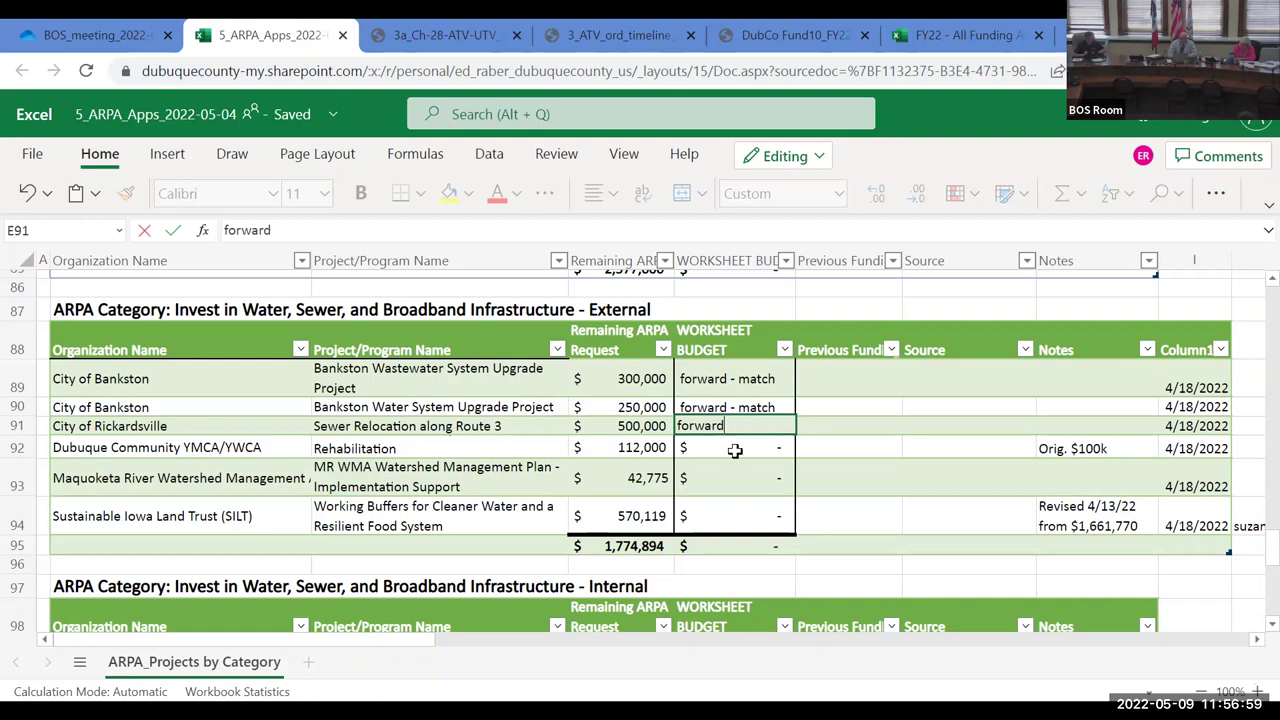
Step: Enter "forward" as the worksheet budget for the Dubuque Community YMCA/YWCA Rehabilitation project in row 92
left_click(16, 450)
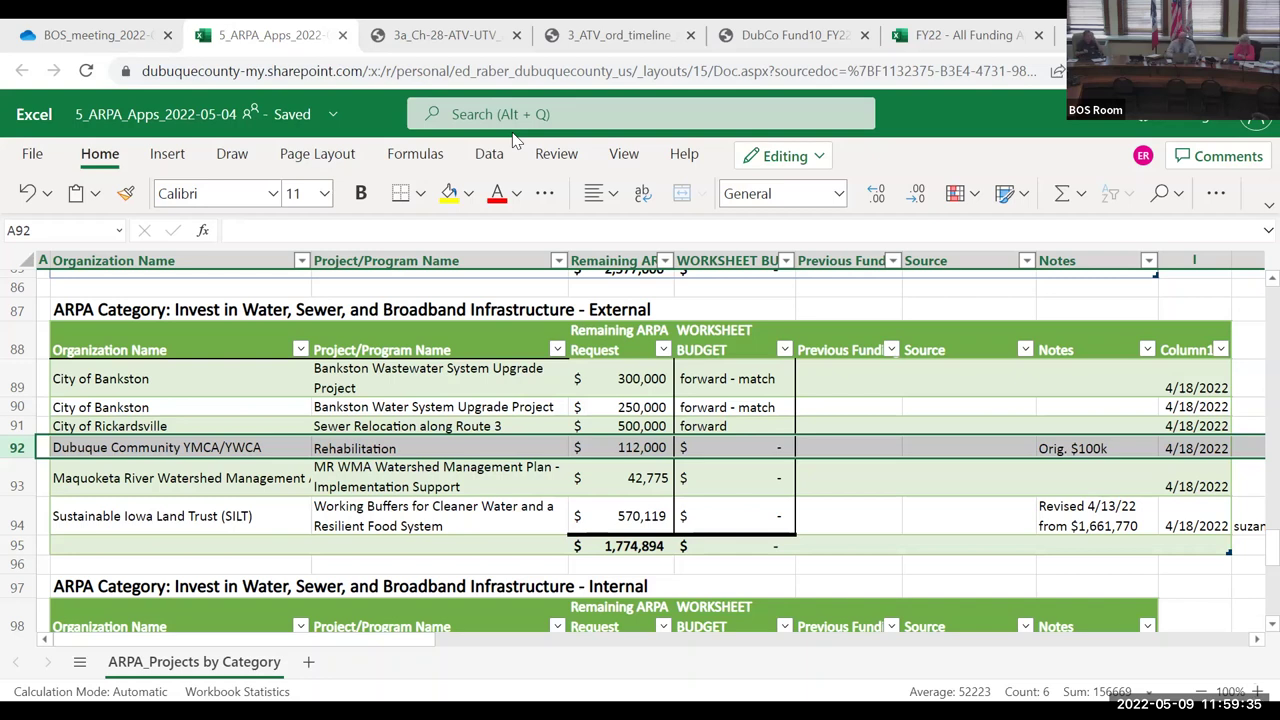
left_click(718, 447)
key("BackSpace")
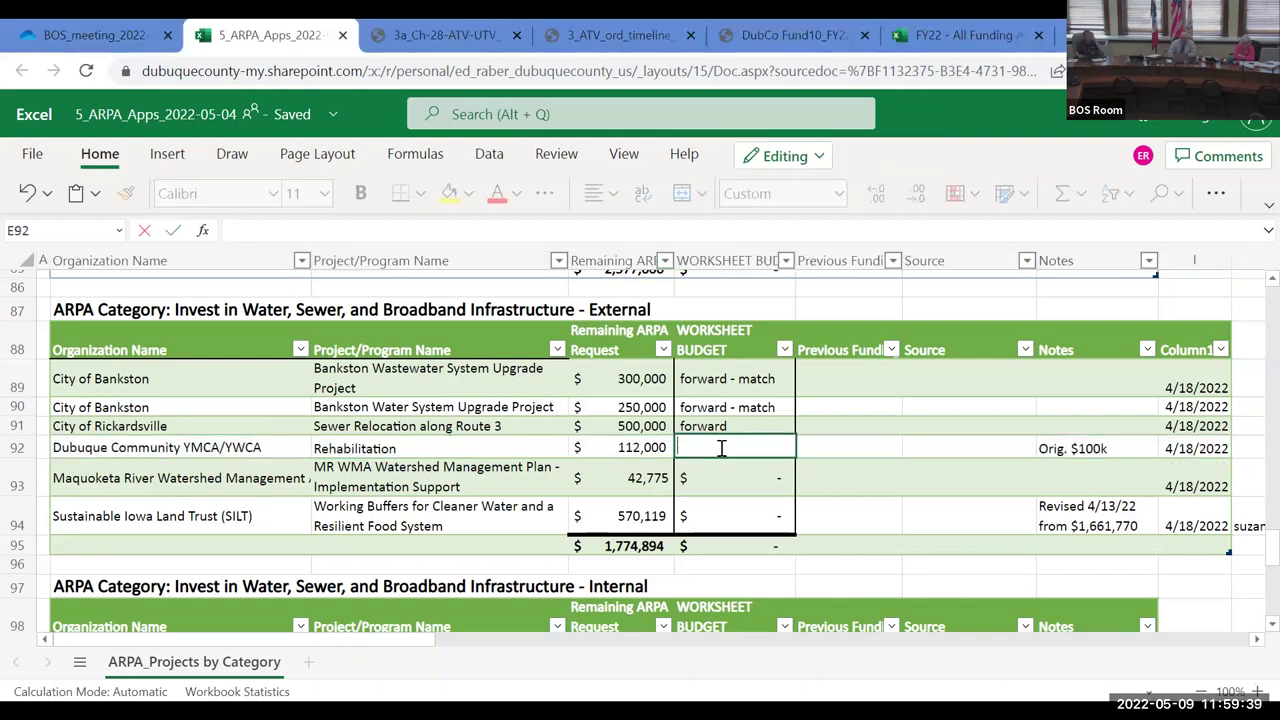
type("forward")
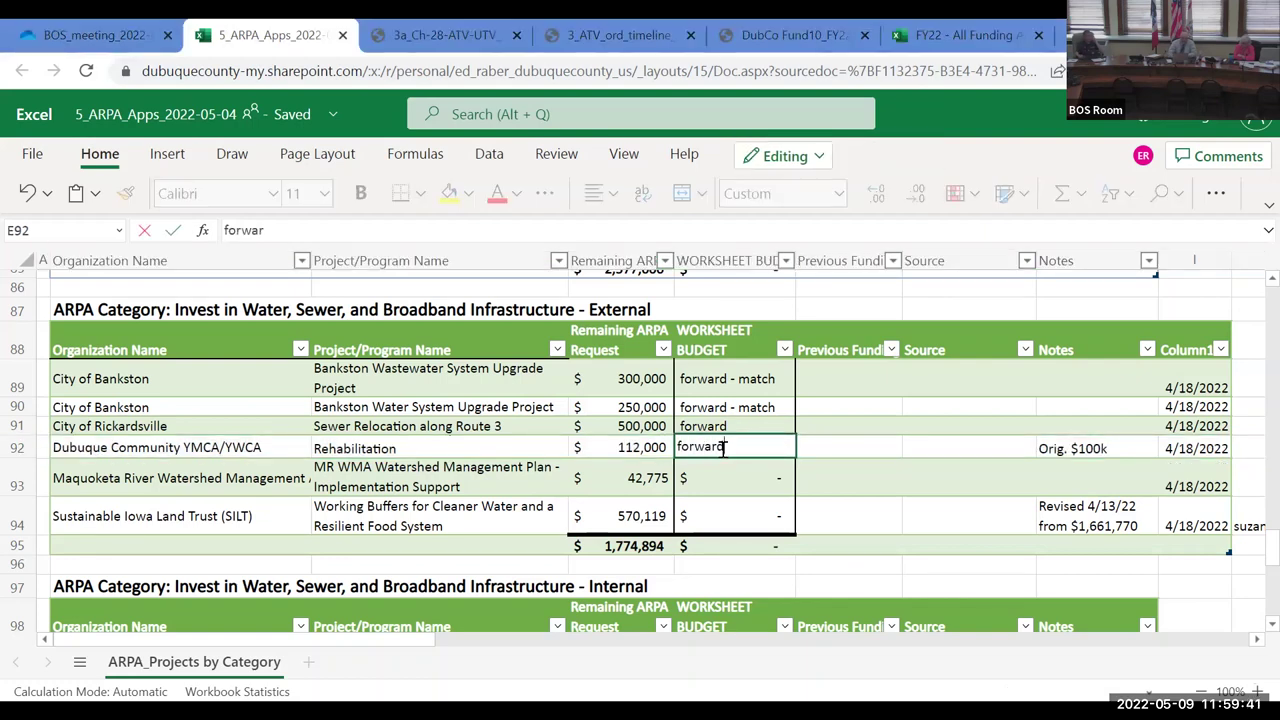
Step: Enter 42775 as the worksheet budget for the Maquoketa River Watershed Management Plan project in row 93
left_click(18, 485)
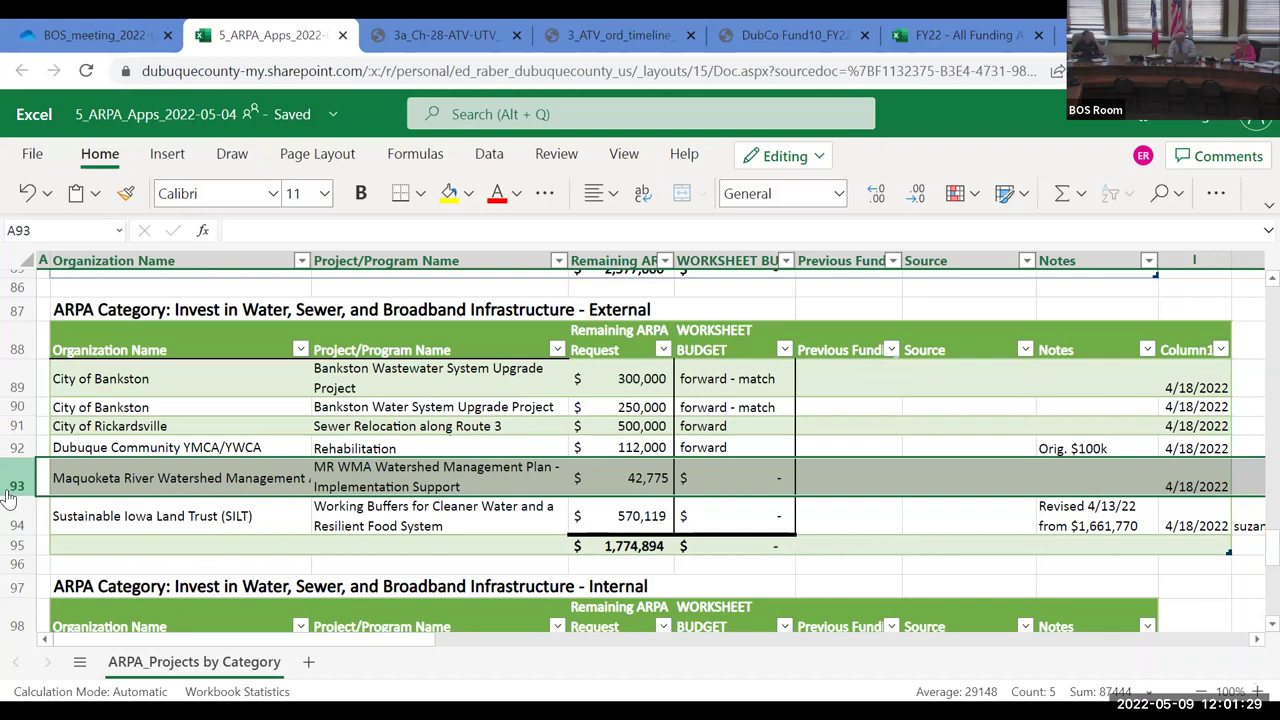
left_click(749, 479)
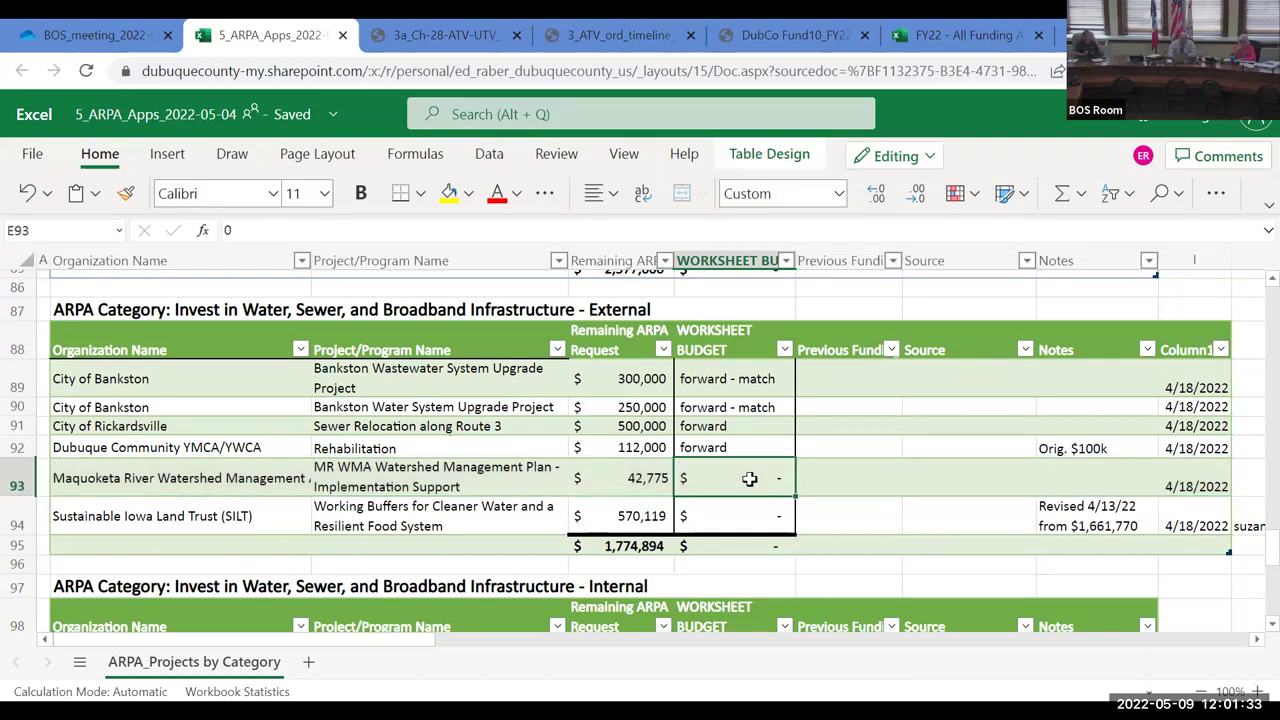
type("42775")
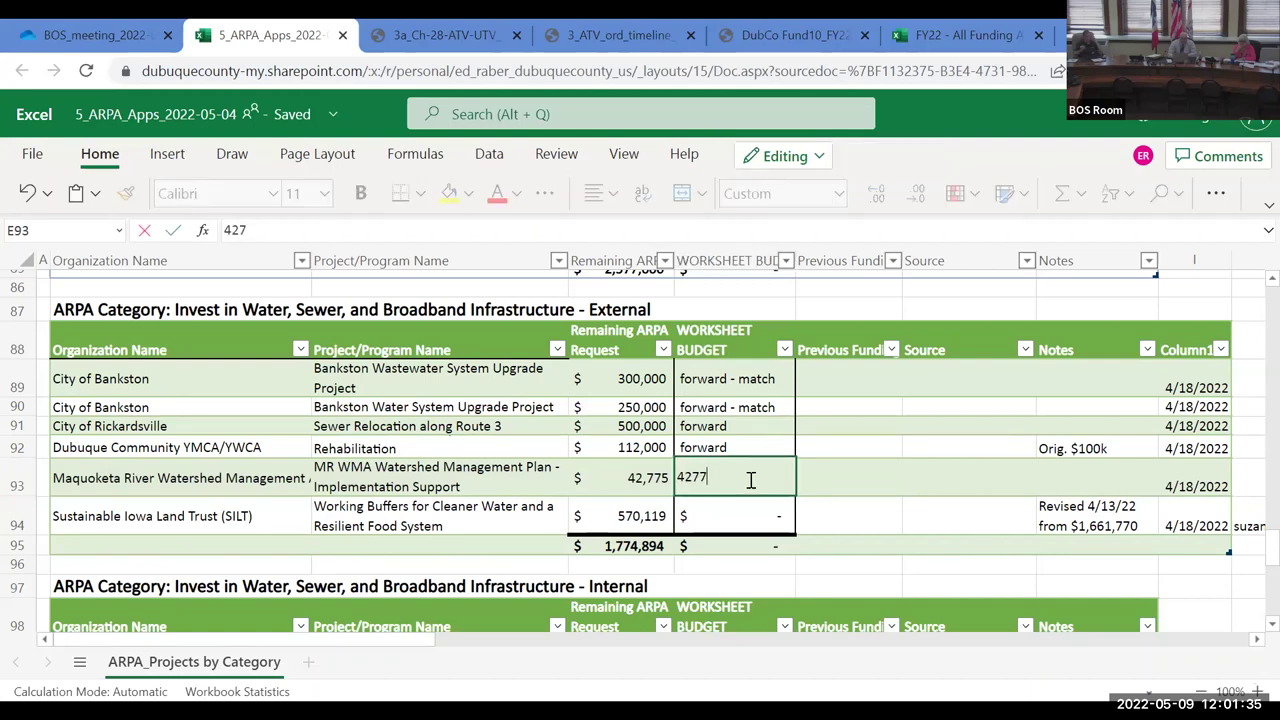
left_click(230, 524)
Step: Enter "forward" as the worksheet budget for the Sustainable Iowa Land Trust (SILT) Working Buffers project in row 94
left_click(18, 524)
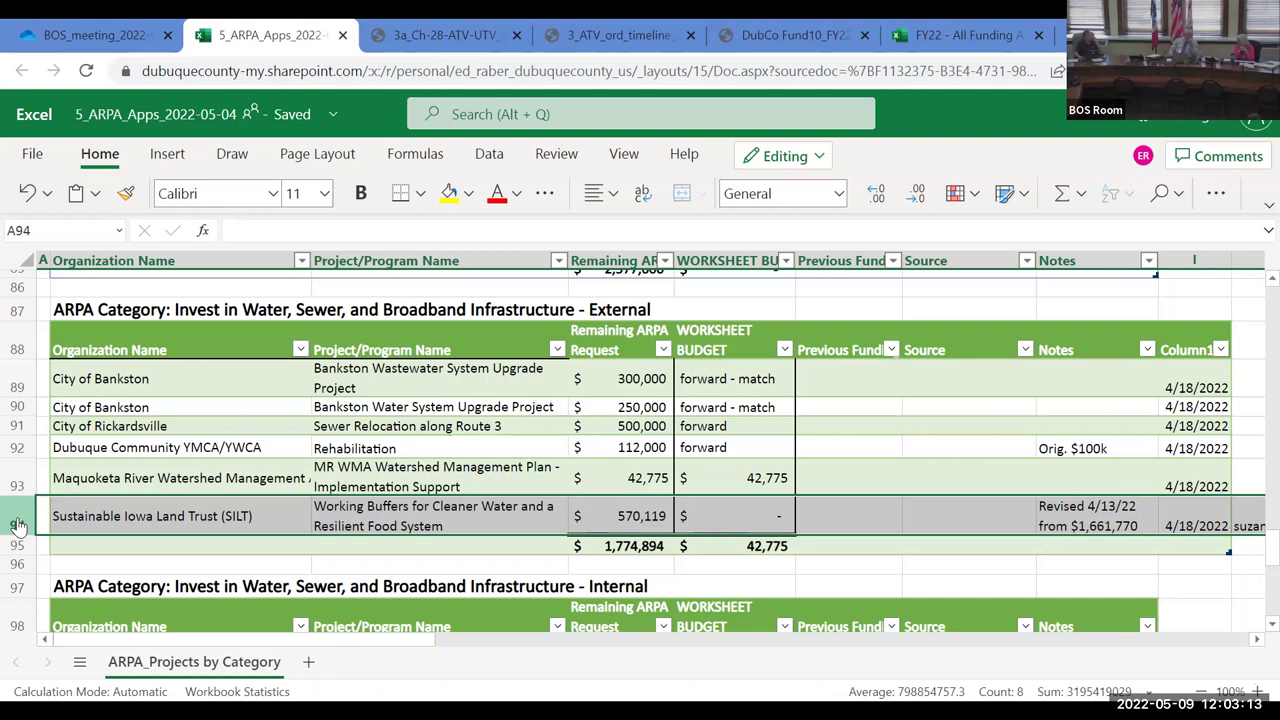
left_click(727, 512)
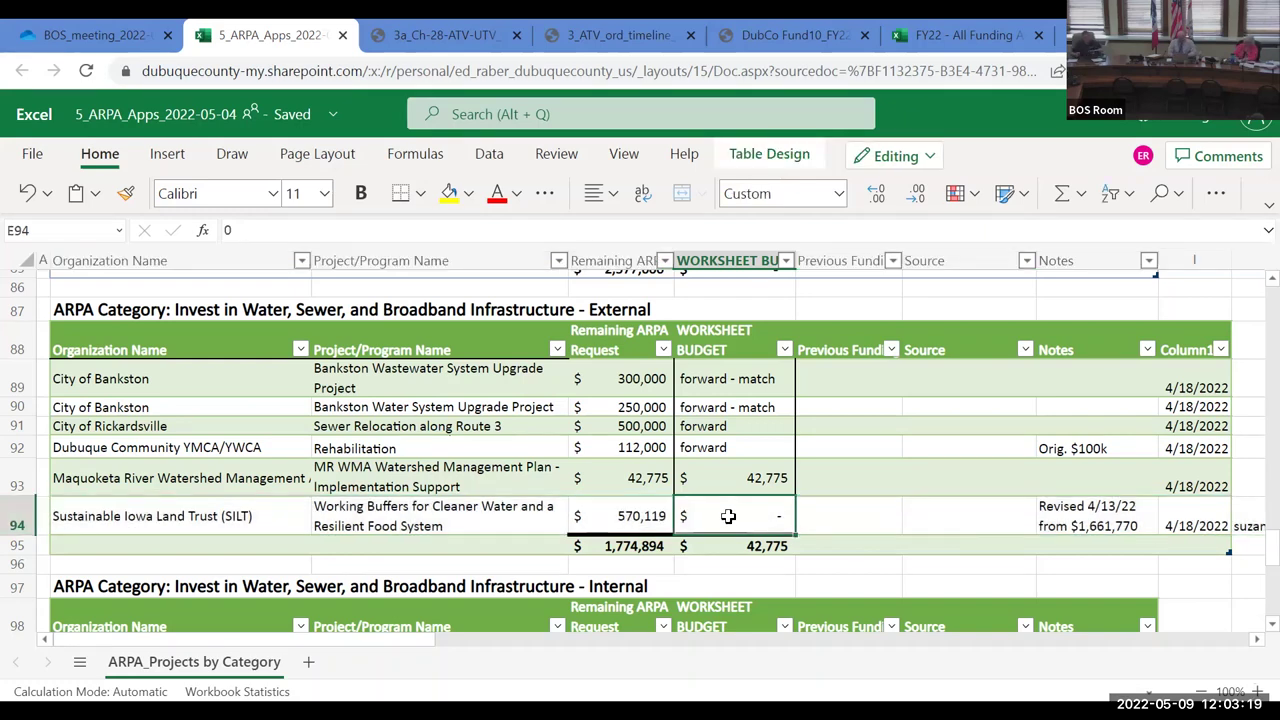
type("o")
key("BackSpace")
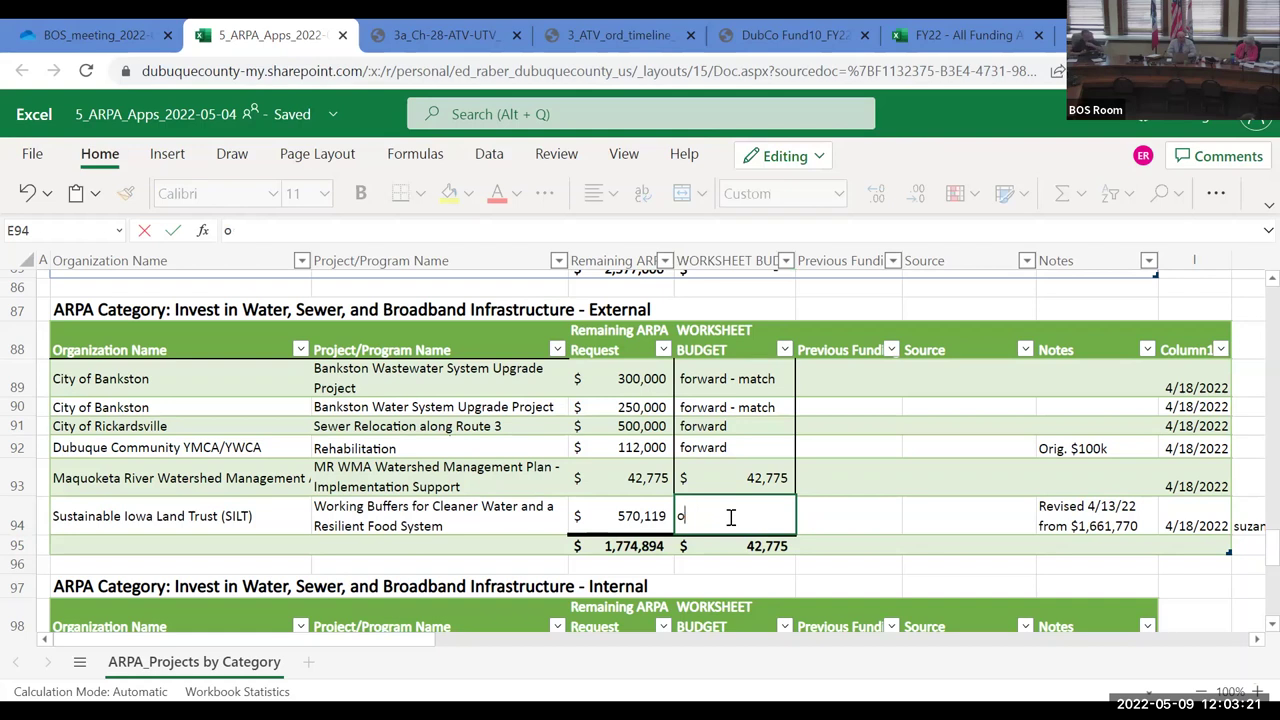
key("BackSpace")
type("forward")
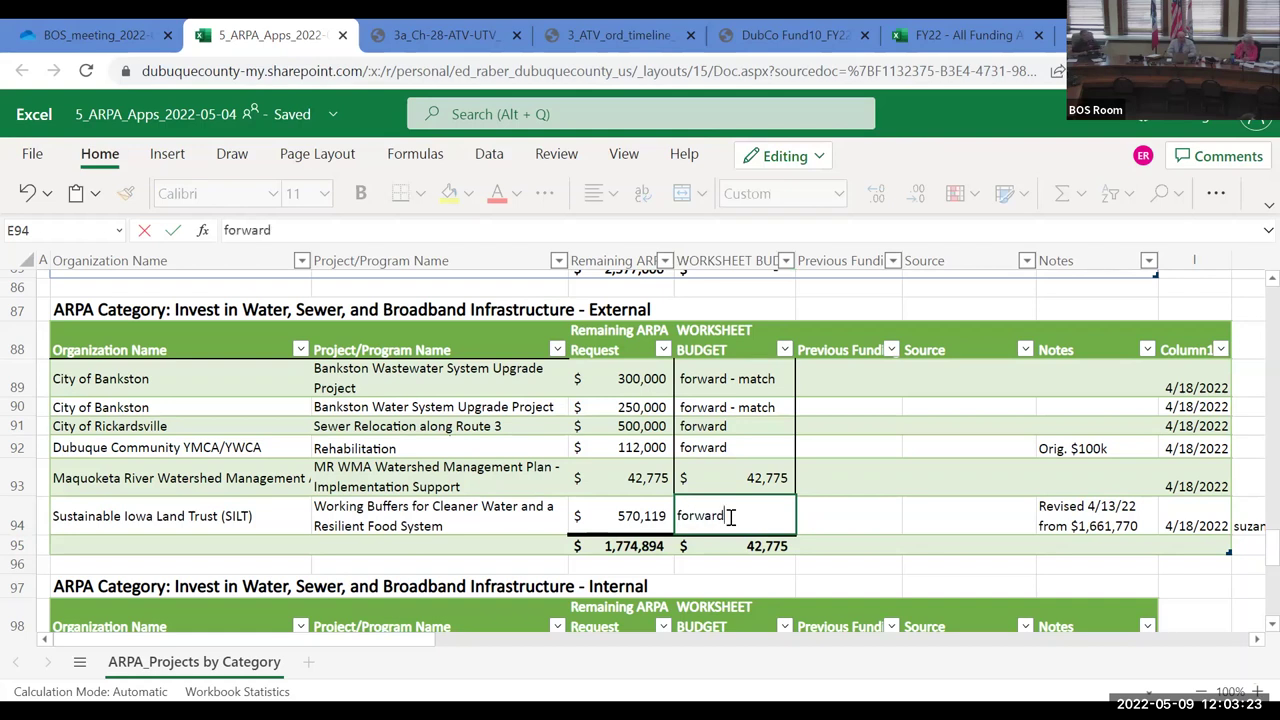
left_click(866, 508)
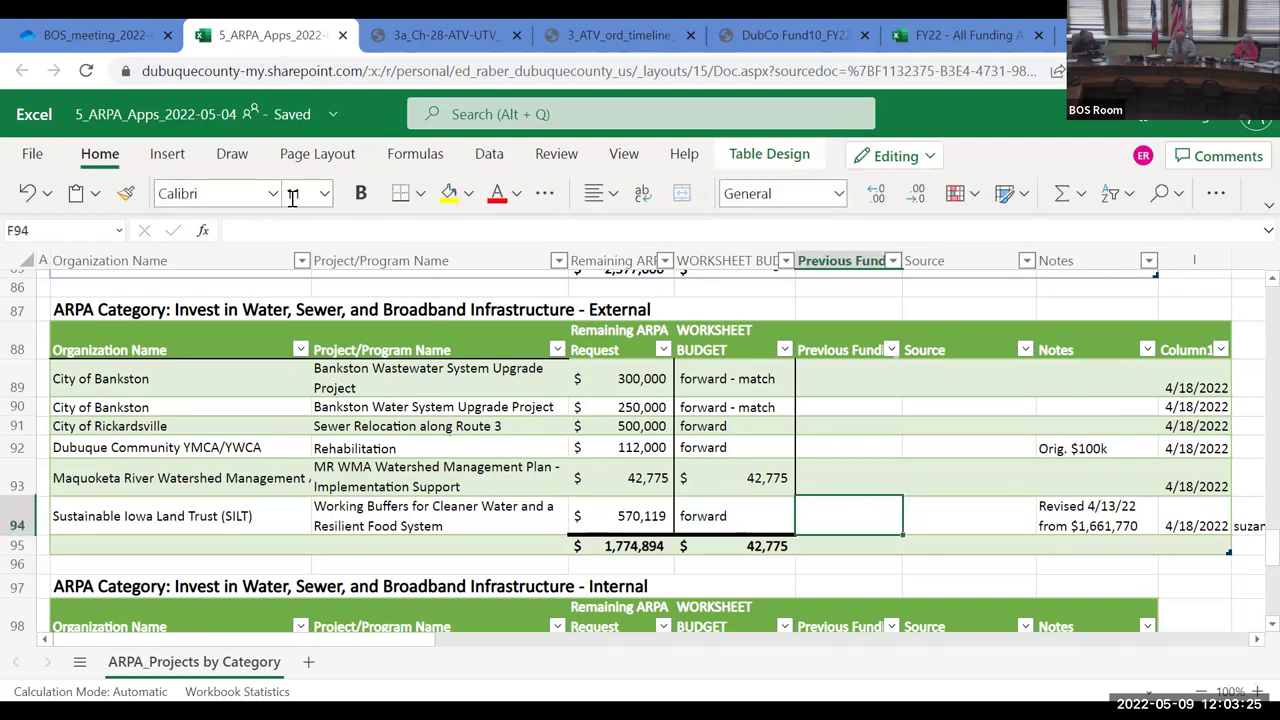
scroll(133, 440, "down", 2)
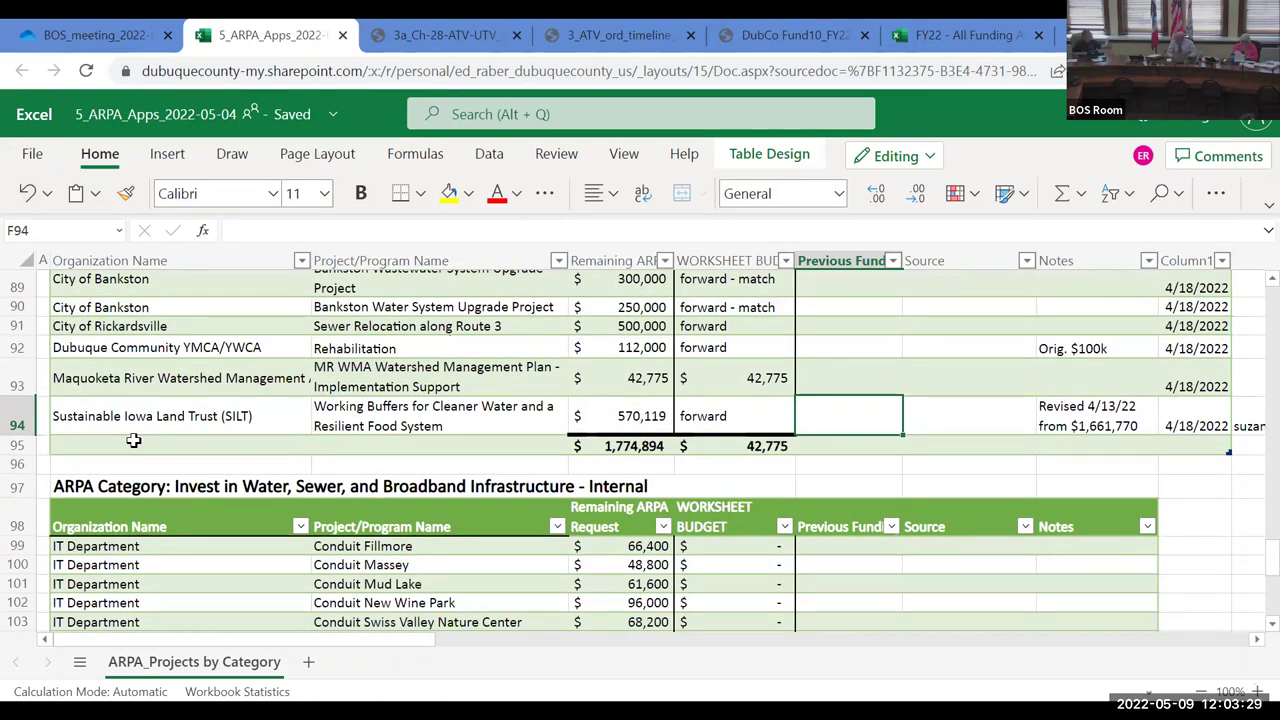
scroll(133, 440, "up", 2)
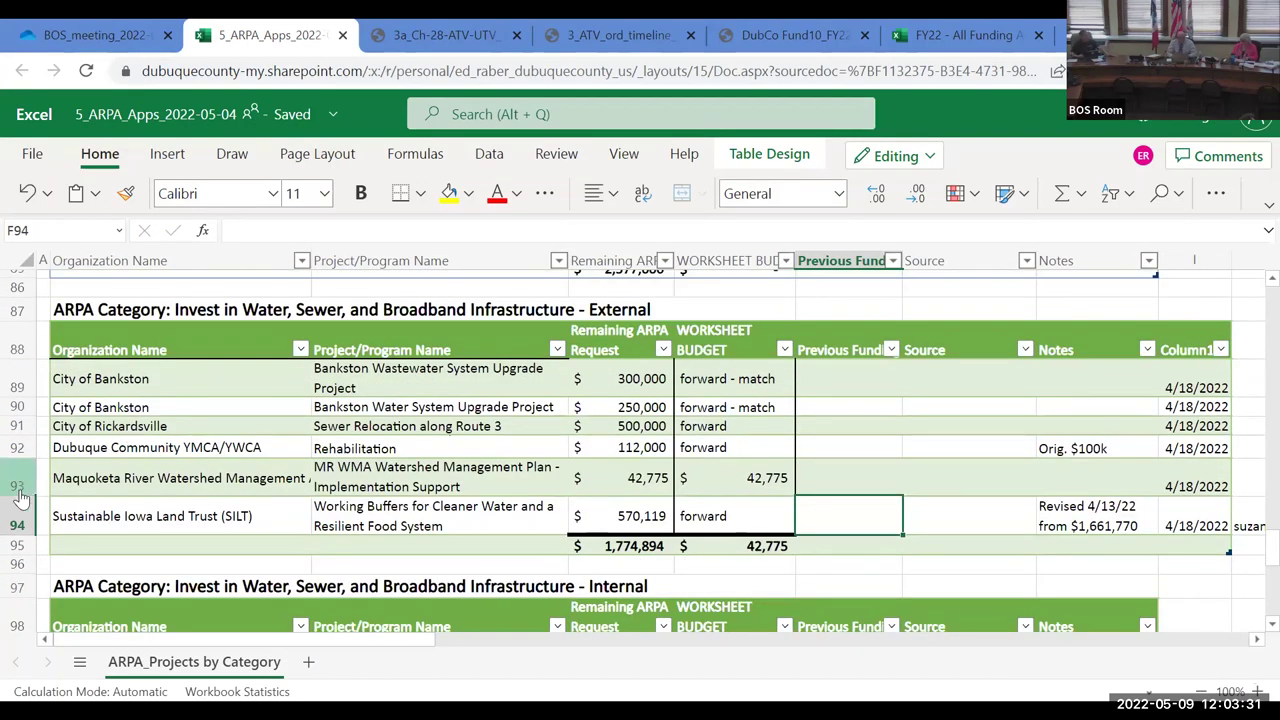